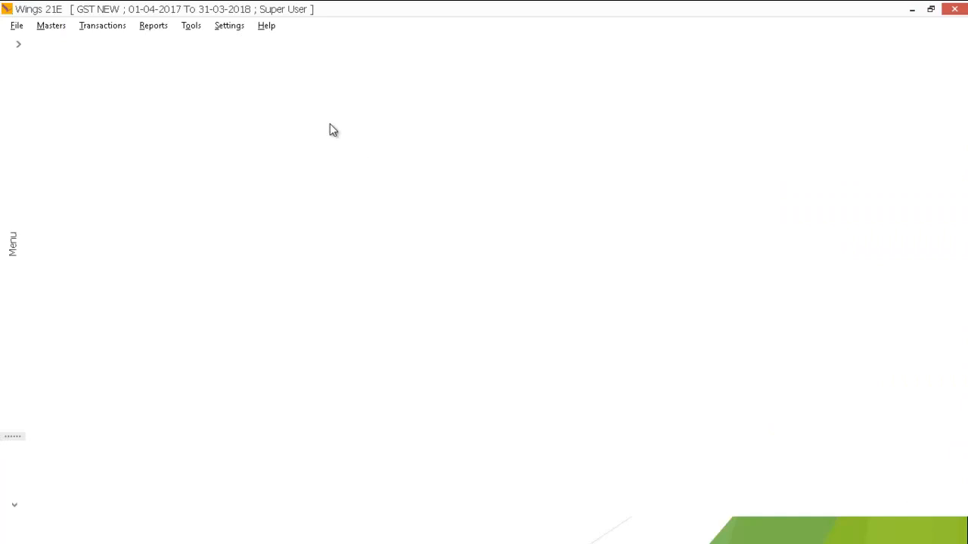
- Open the GST Wizard, start the CGST configuration and review the product categories in use
left_click(236, 31)
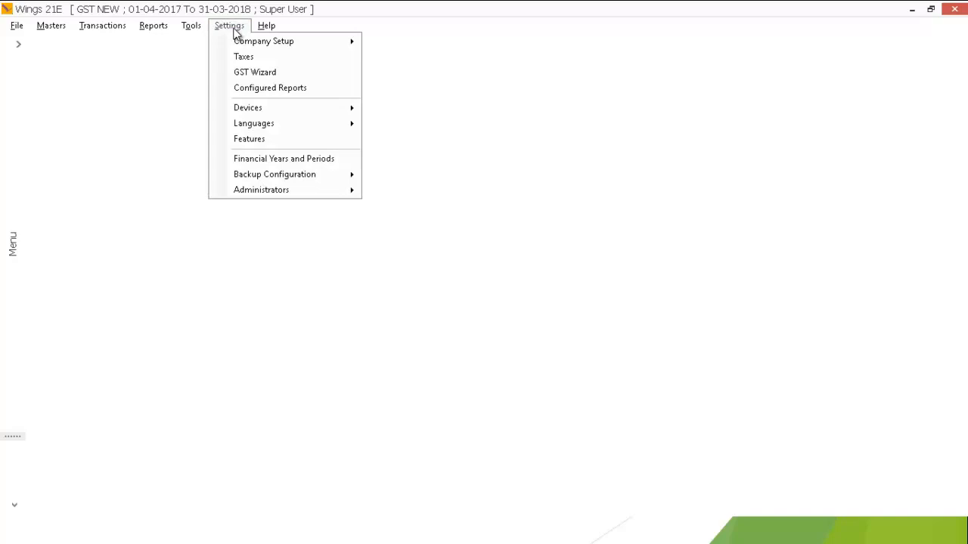
left_click(237, 72)
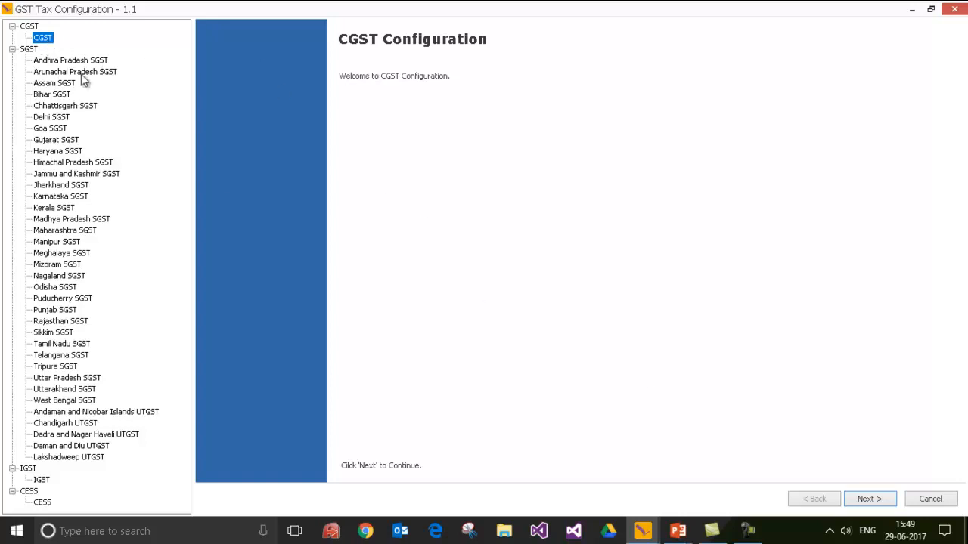
left_click(870, 499)
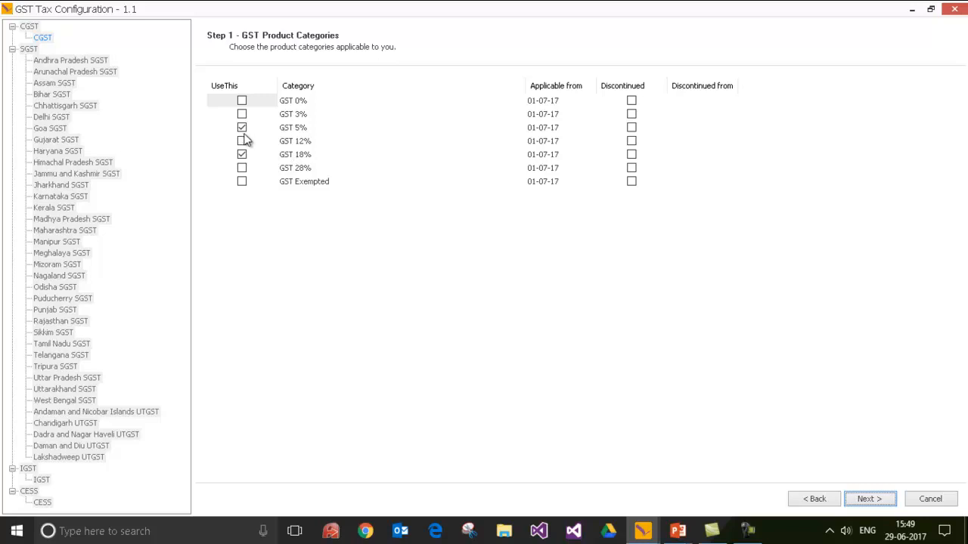
- Continue to the GST transaction types and review the input-tax and output-tax types for CGST
left_click(871, 499)
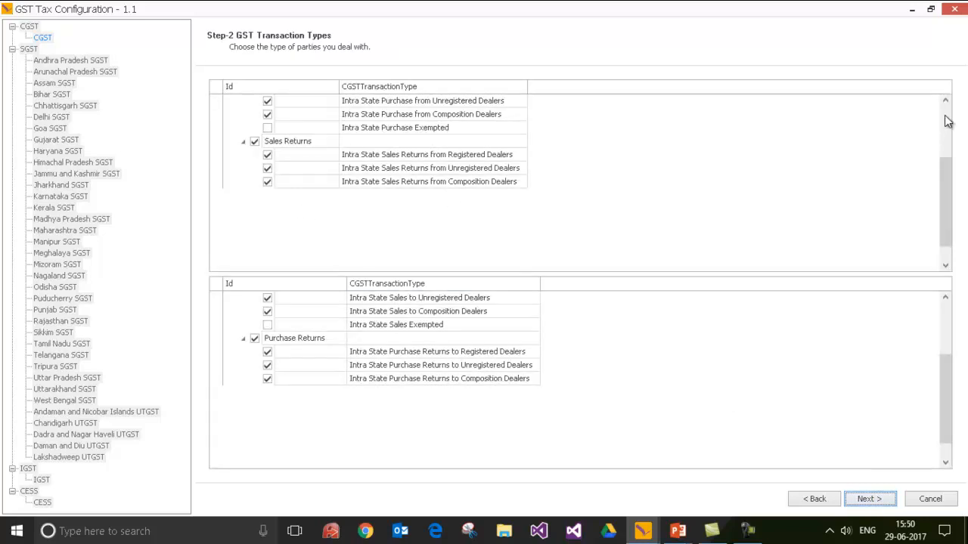
left_click(945, 116)
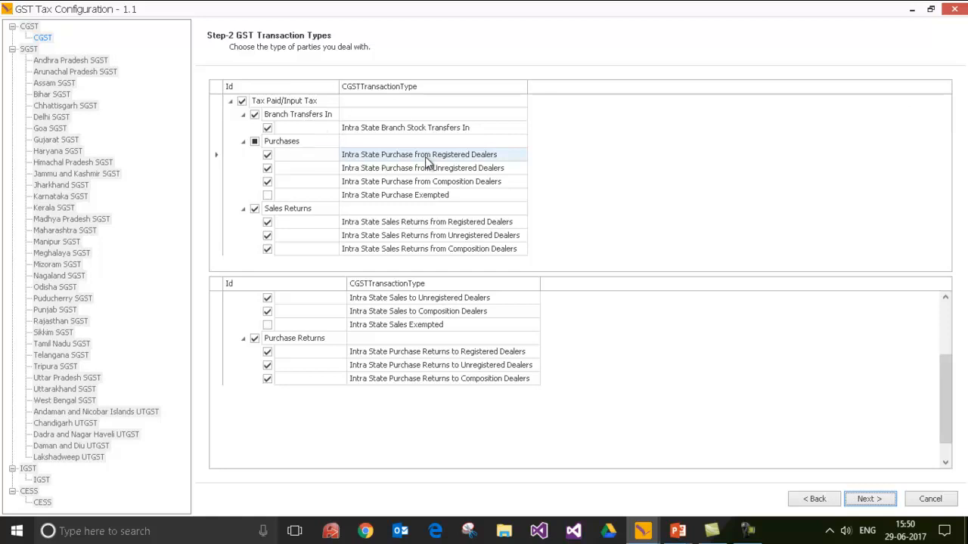
left_click(403, 170)
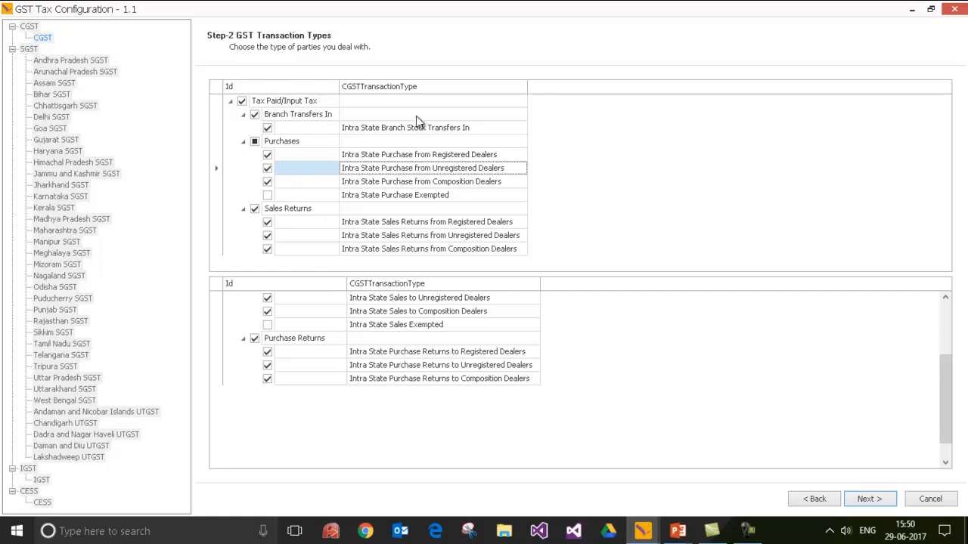
left_click(944, 304)
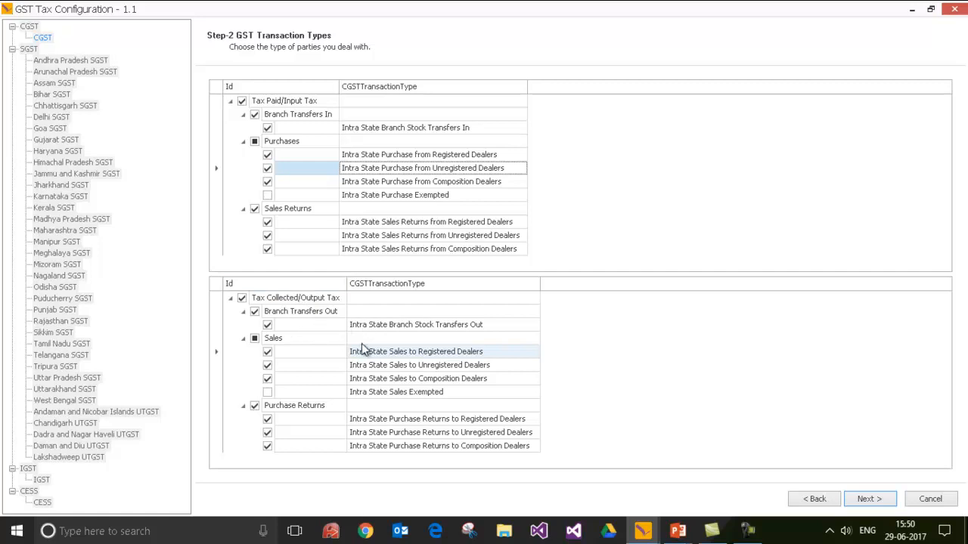
- Continue to CGST applicability and examine the rates and input credit for Intra State Purchase from Registered Dealers
left_click(867, 502)
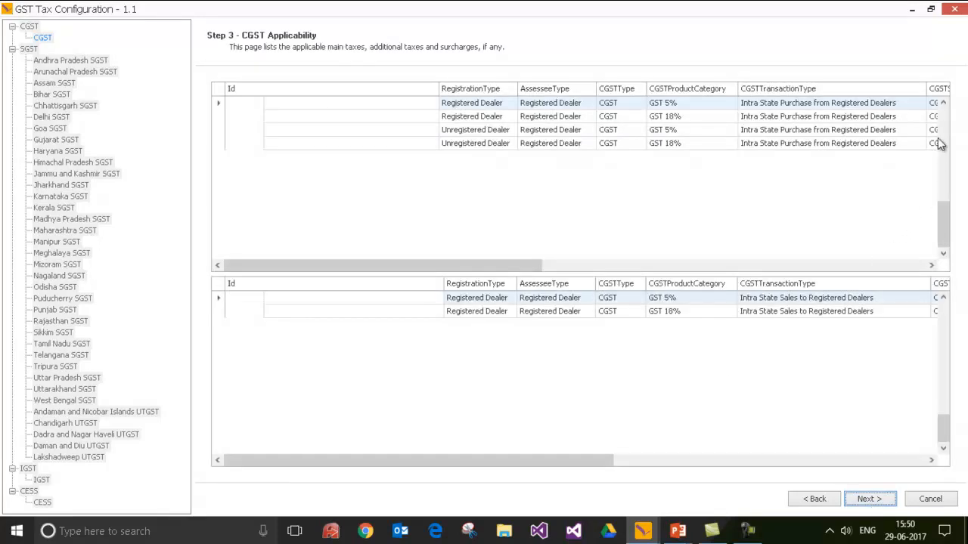
left_click(943, 123)
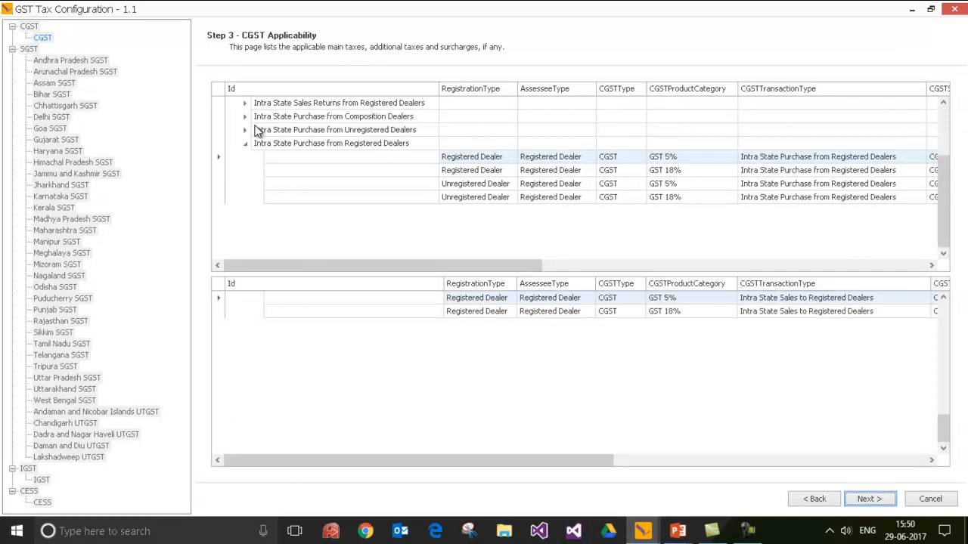
left_click(415, 184)
left_click_drag(518, 266, 696, 259)
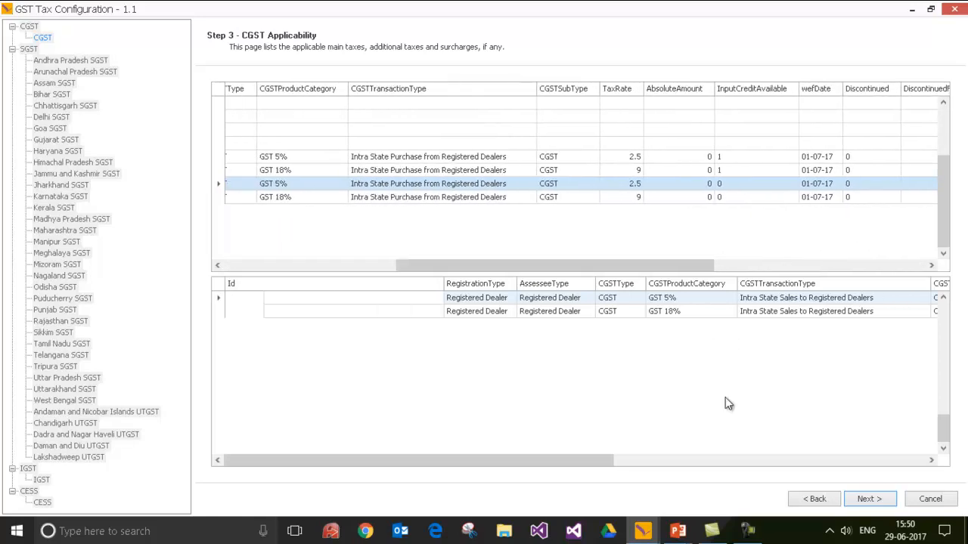
- Try tax-rate-wise posting in CGST Accounts, assigning CGST Input Tax Account to the GST 18% Intra State Branch Stock Transfers In row, and cancel the wizard
left_click(878, 502)
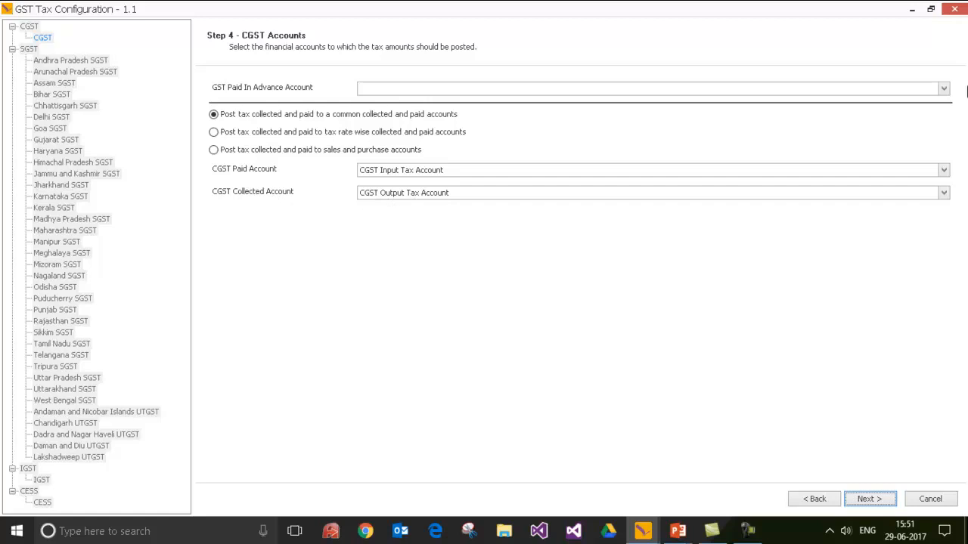
left_click(945, 90)
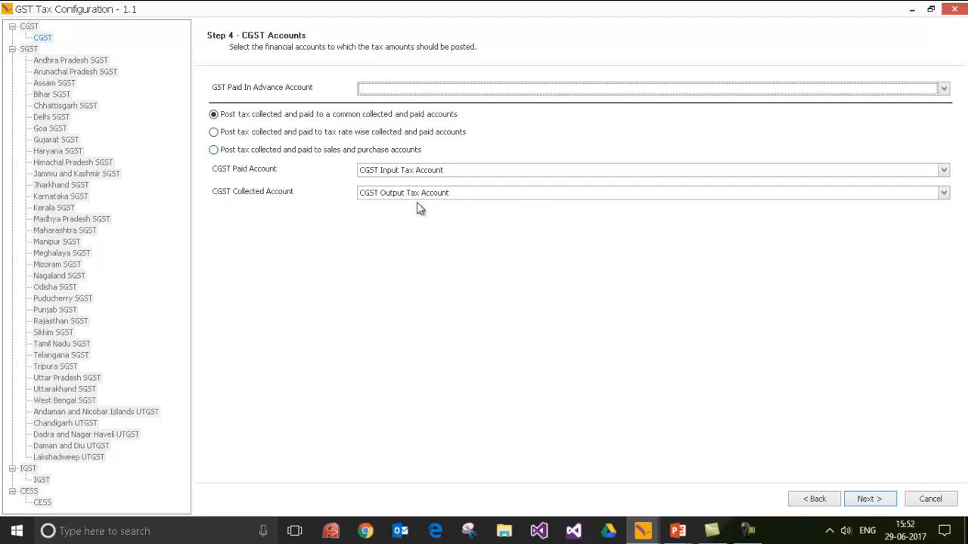
left_click(247, 134)
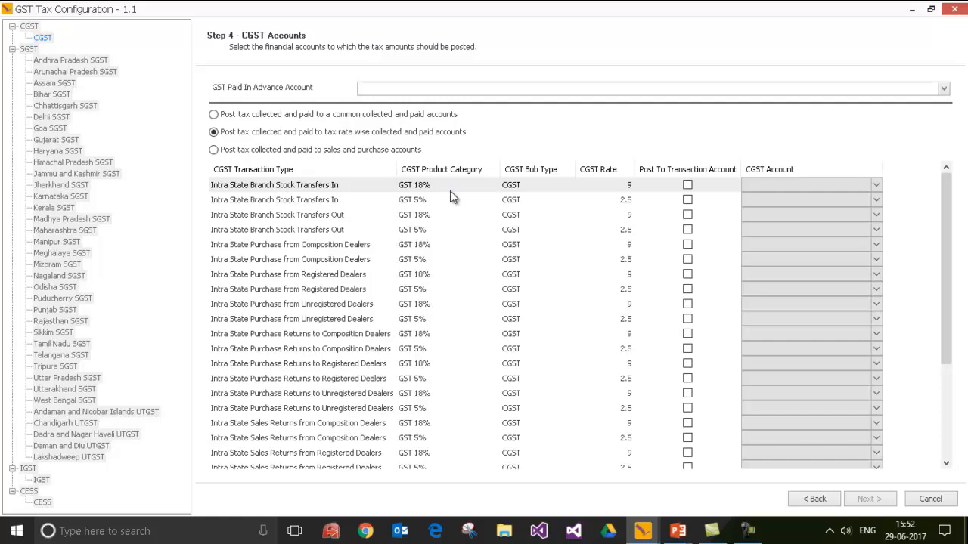
left_click(754, 184)
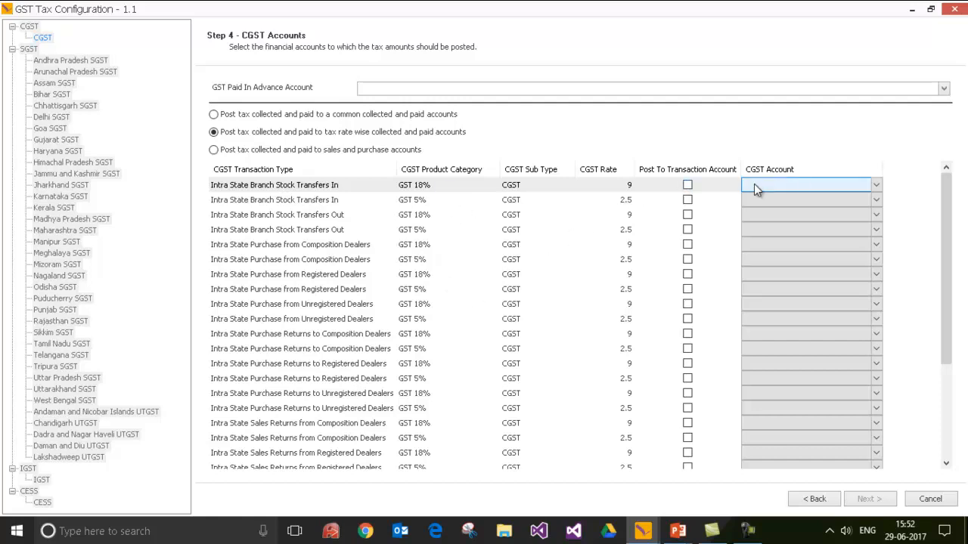
left_click(875, 186)
left_click(831, 198)
left_click(875, 188)
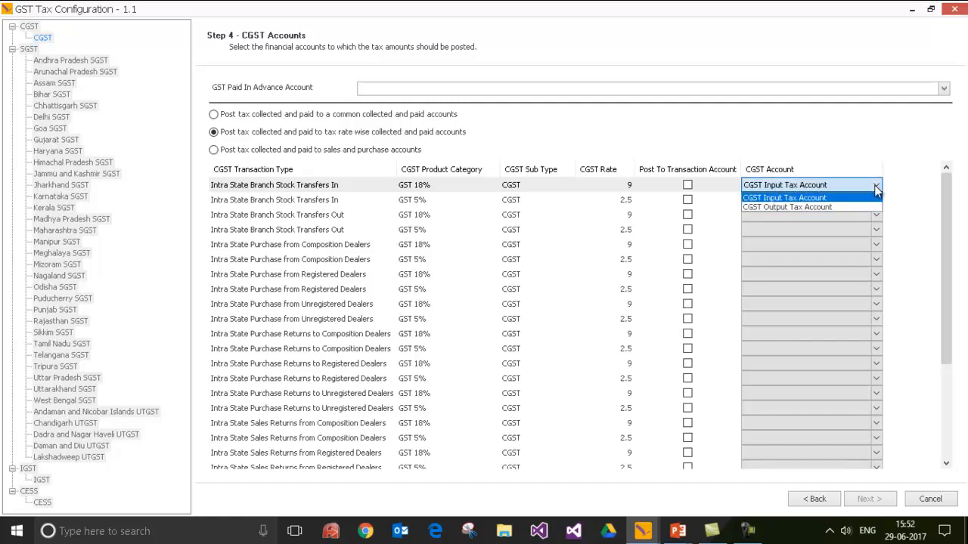
left_click(806, 199)
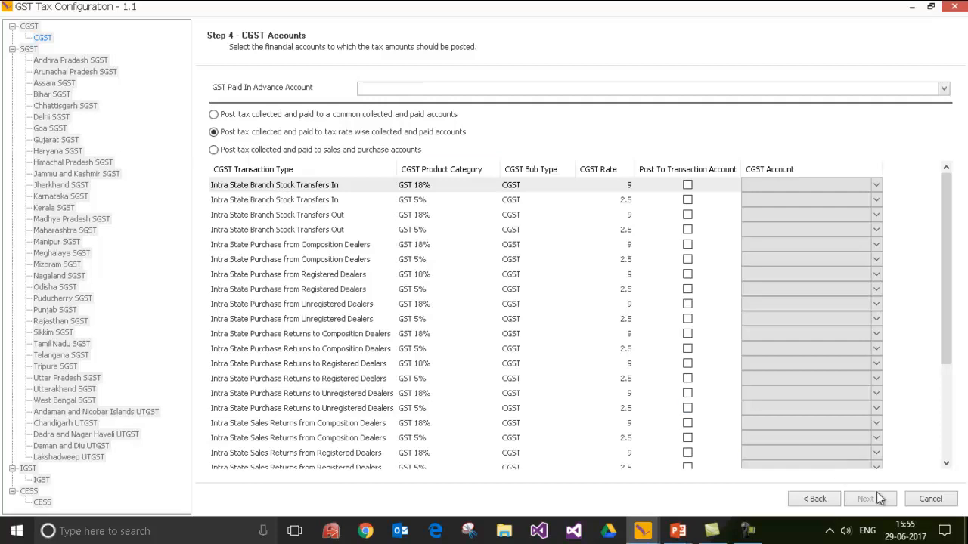
left_click(930, 501)
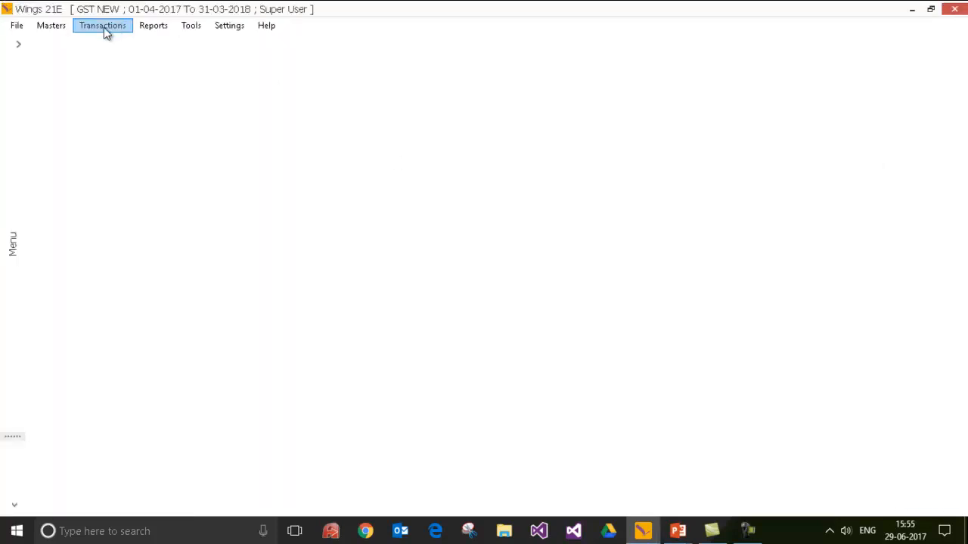
- Open the Chart of Accounts and show the accounts in Other Current Liabilities under Current Liabilities and Provisions
left_click(49, 31)
left_click(60, 55)
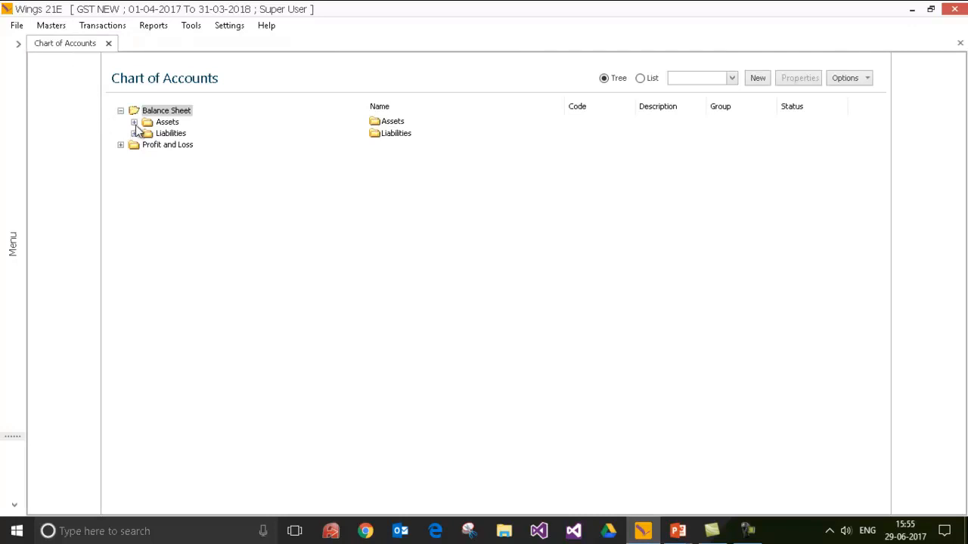
left_click(133, 122)
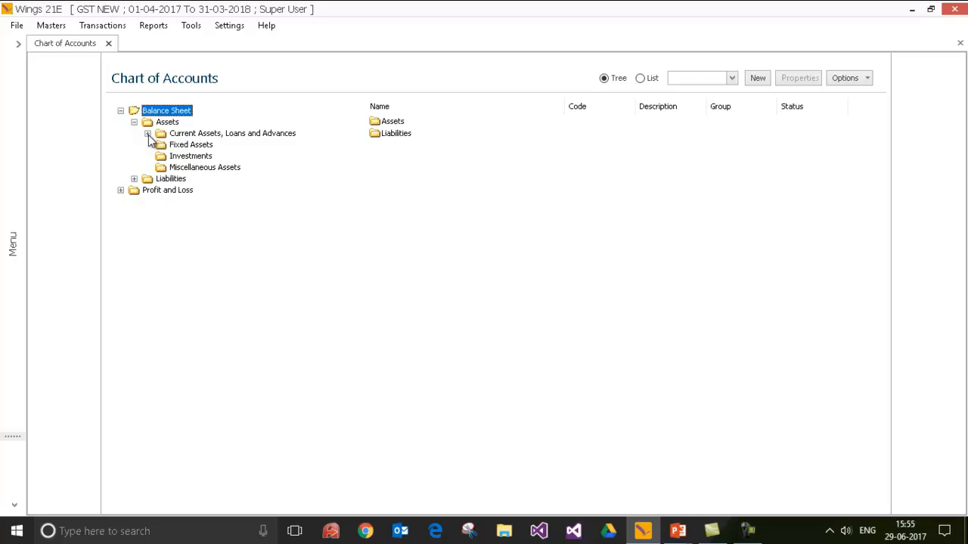
left_click(134, 179)
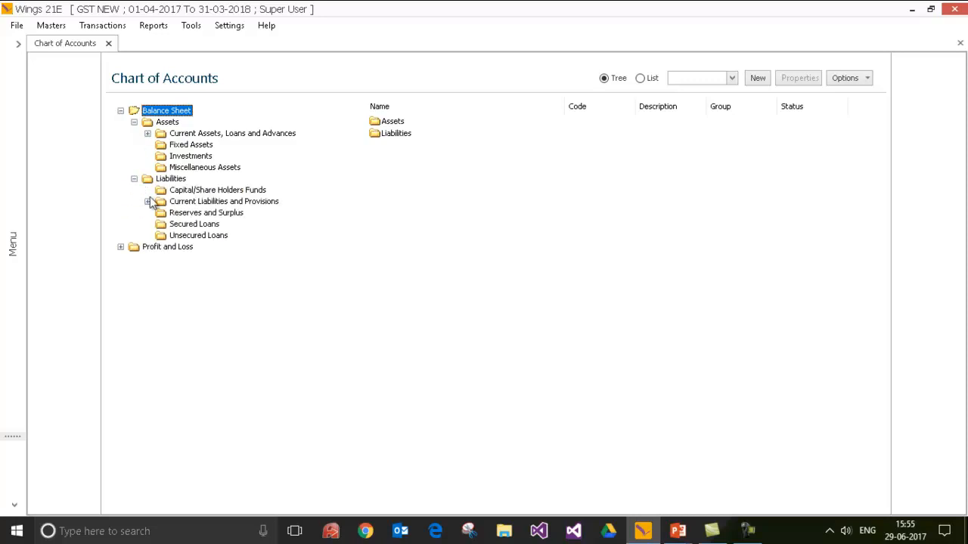
left_click(147, 202)
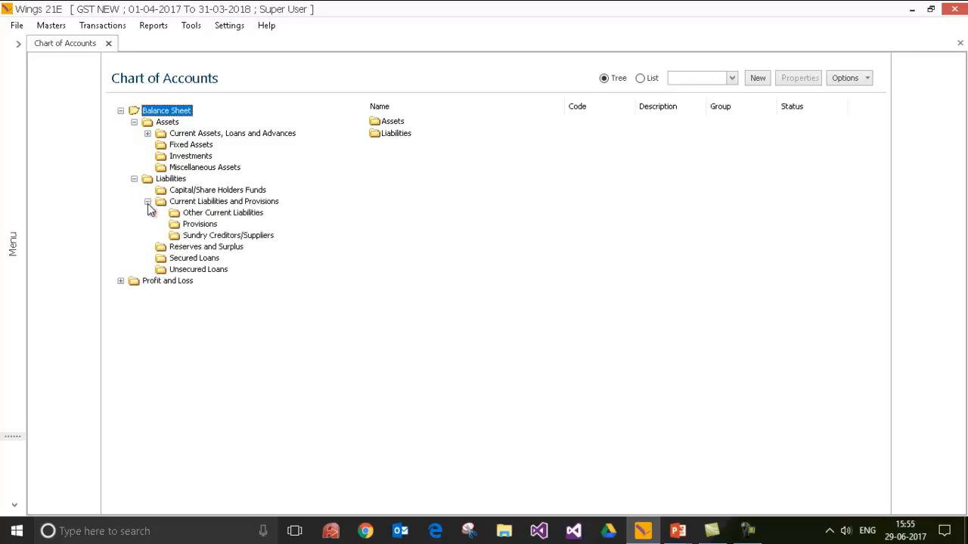
left_click(212, 215)
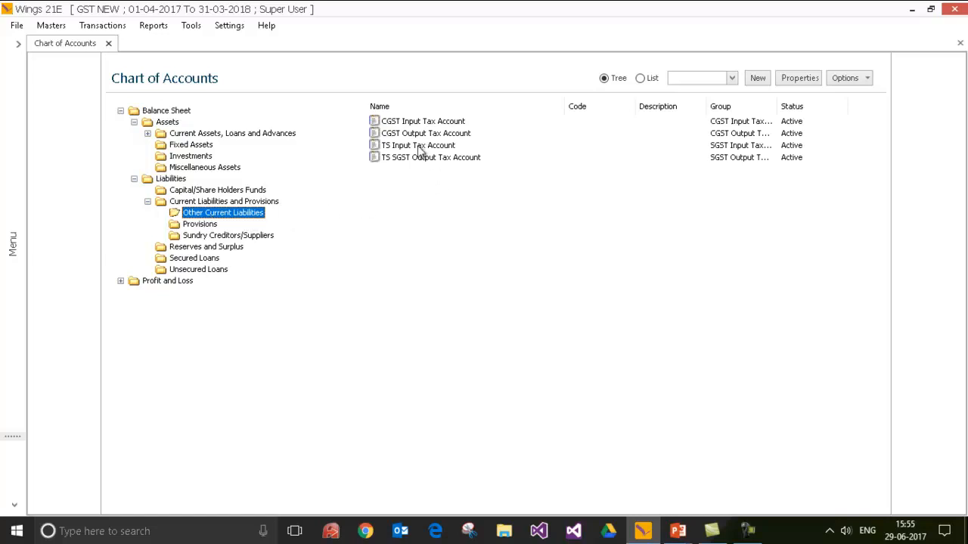
left_click(409, 125)
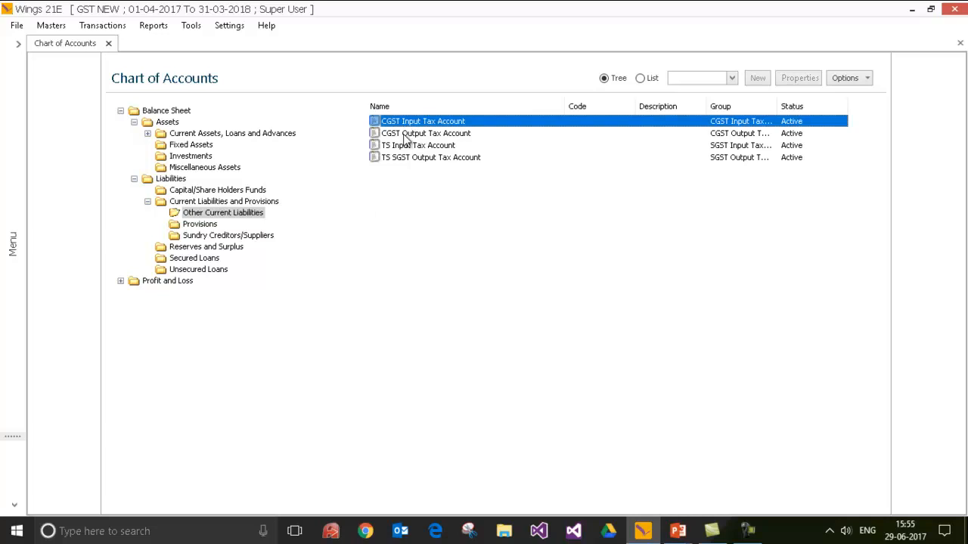
left_click(406, 133)
left_click(406, 122)
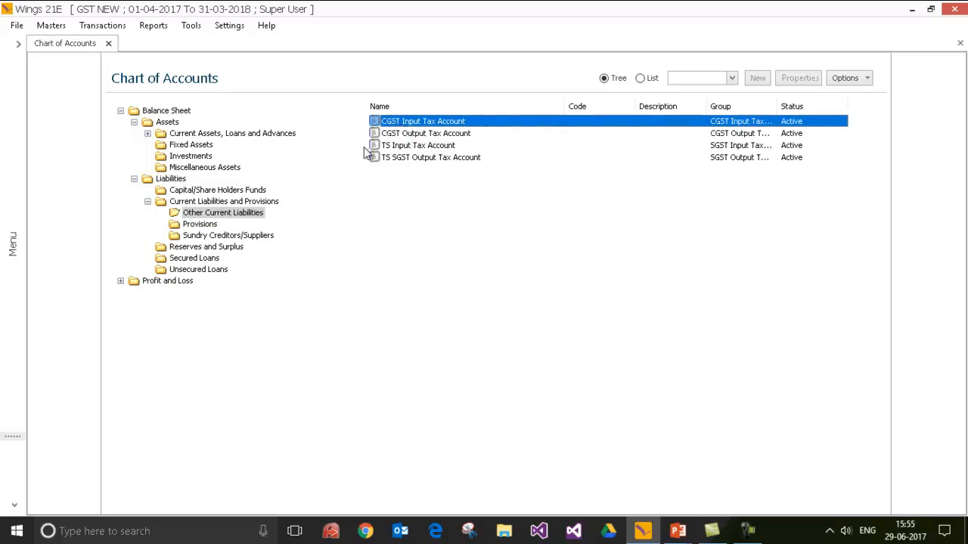
left_click(236, 214)
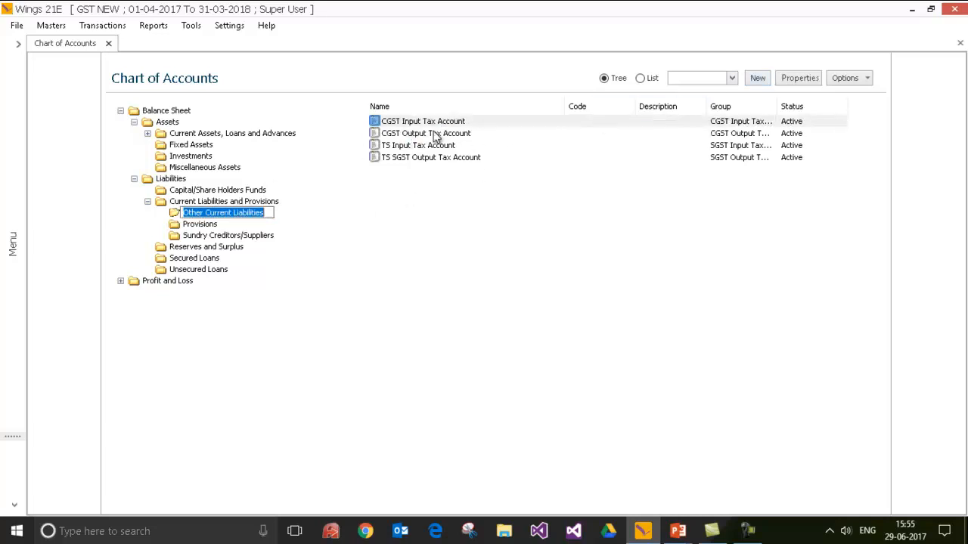
left_click(397, 201)
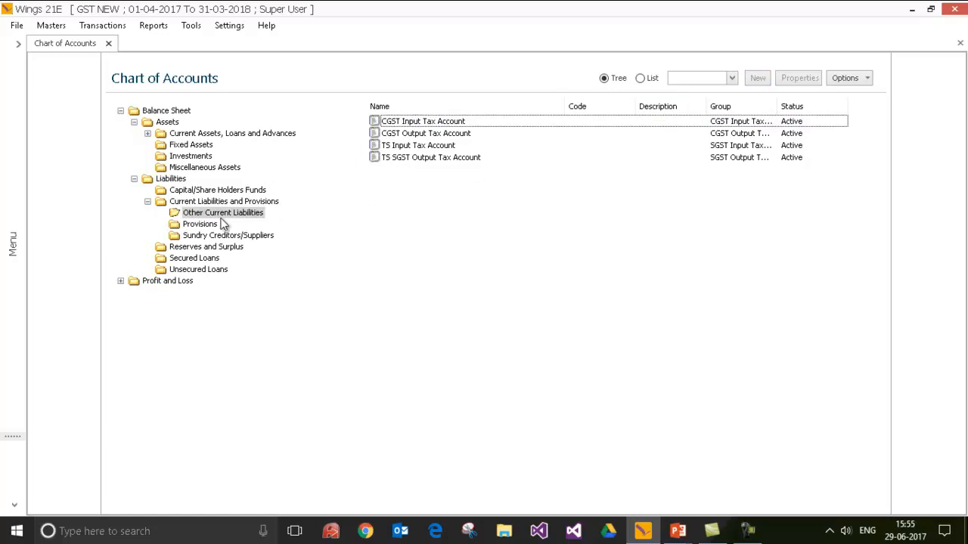
- Create the account CGST 18% Input Tax Account under Other Current Liabilities with account type CGST Input Tax Accounts
left_click(175, 216)
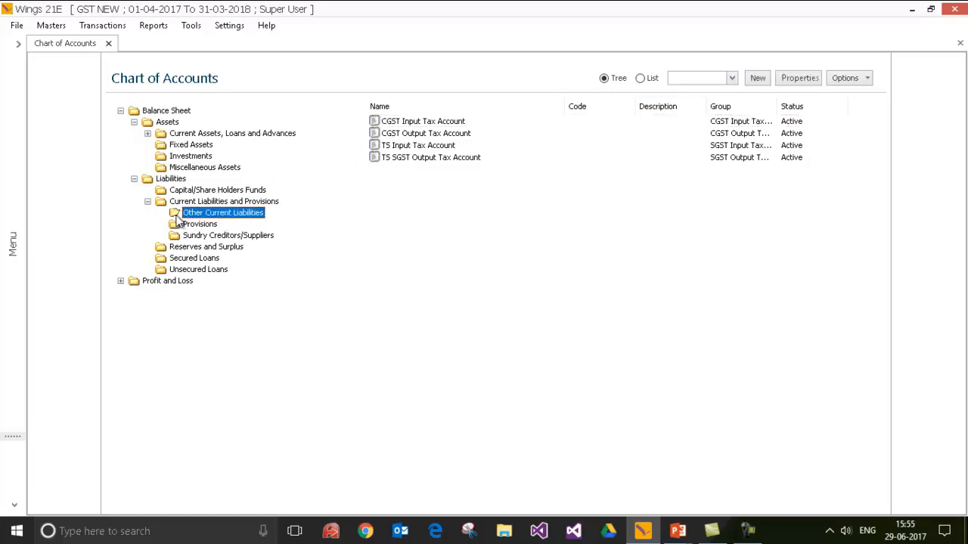
left_click(760, 80)
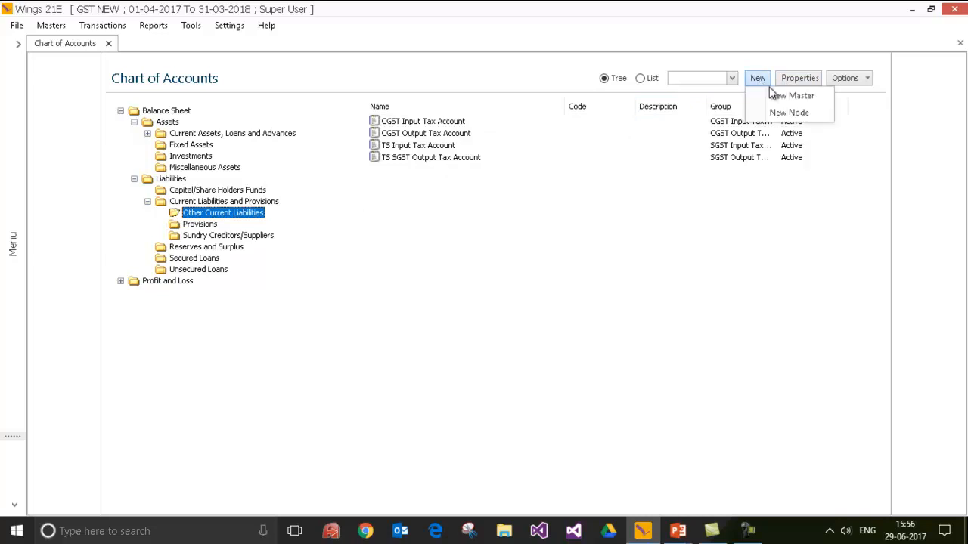
left_click(769, 97)
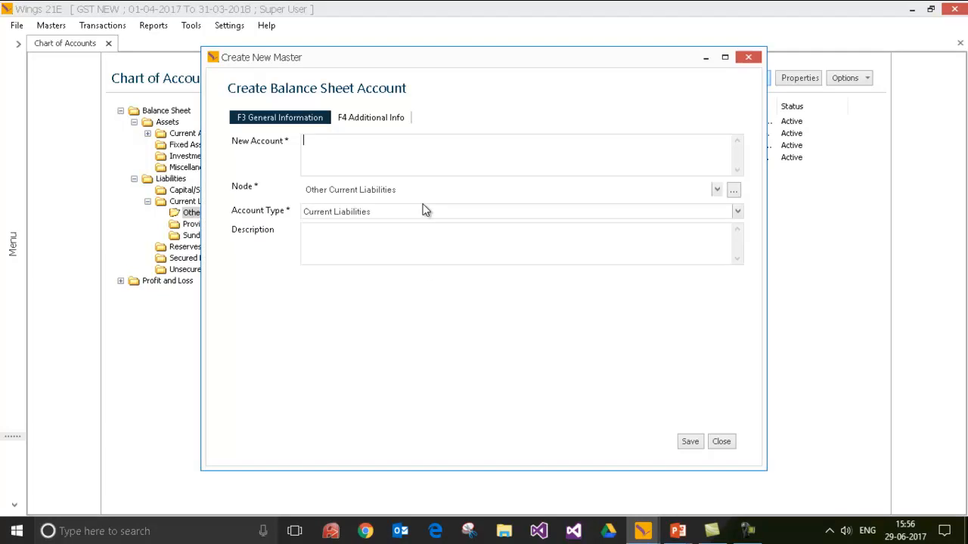
type("CG")
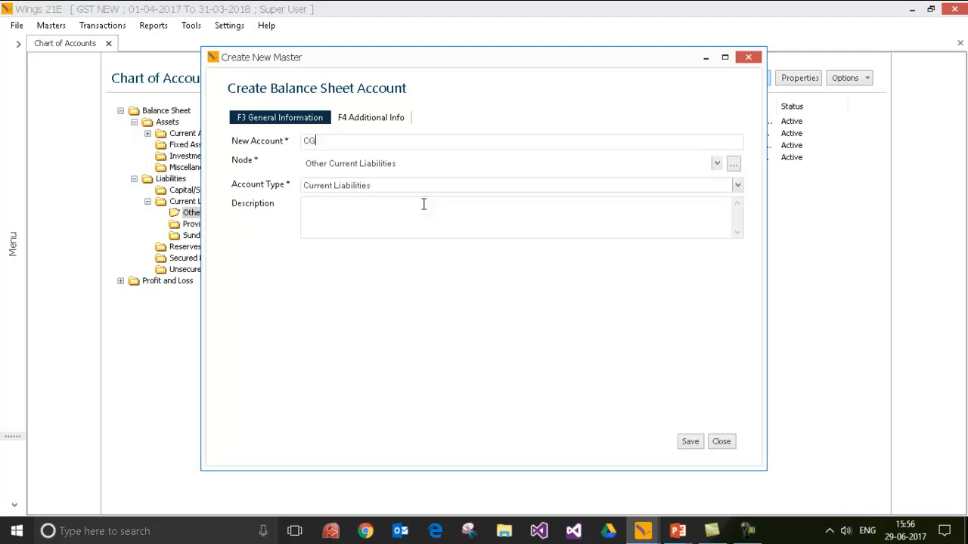
type("ST 18% Input Tax Account")
key("Tab")
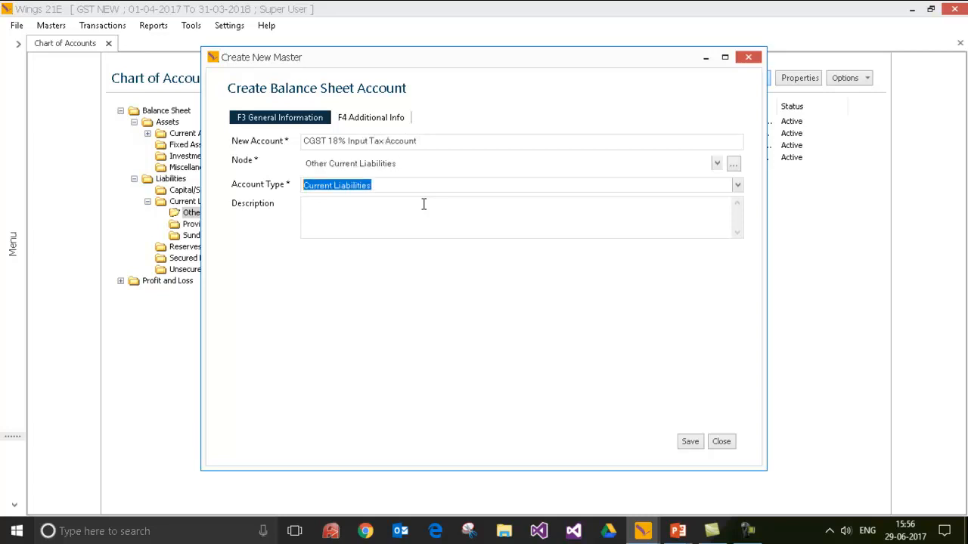
type("CGST Input Tax Accounts")
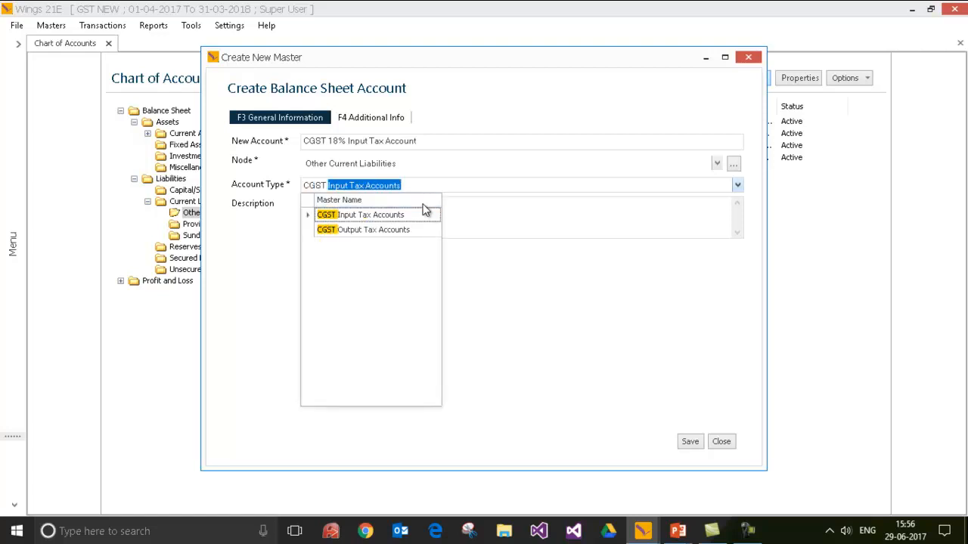
key("Tab")
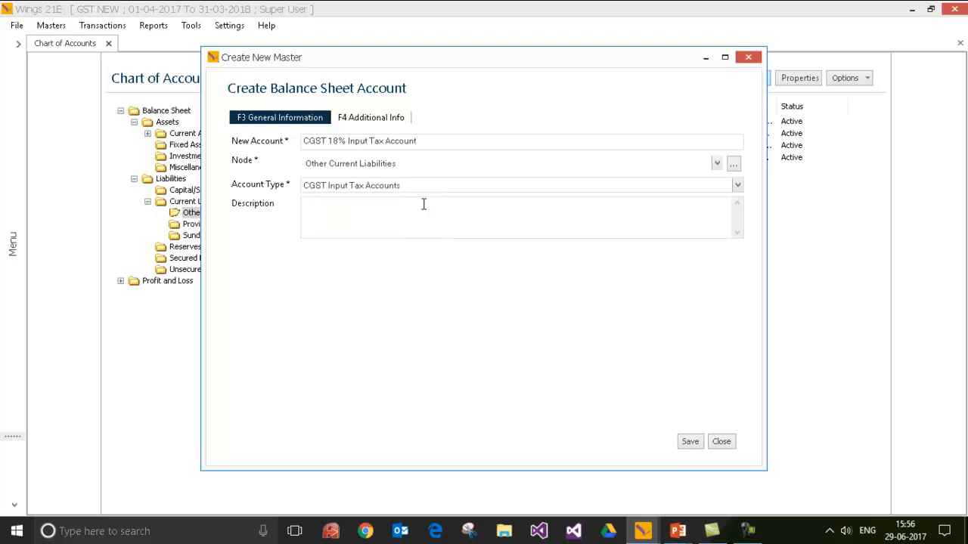
left_click(690, 442)
key("Return")
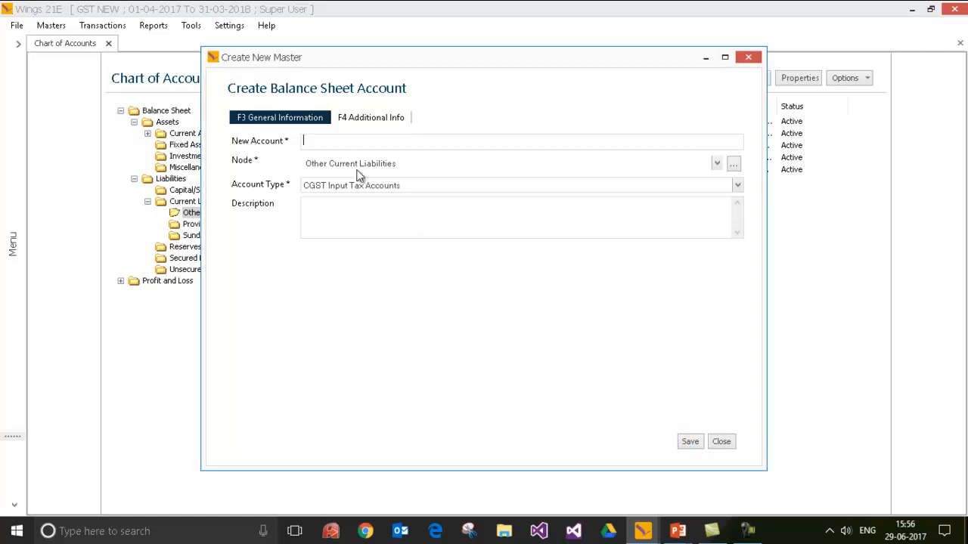
- Create the account CGST 18% Output Tax Account under Other Current Liabilities with account type CGST Output Tax Accounts and close the form
type("CGST 18% Output Tax Account")
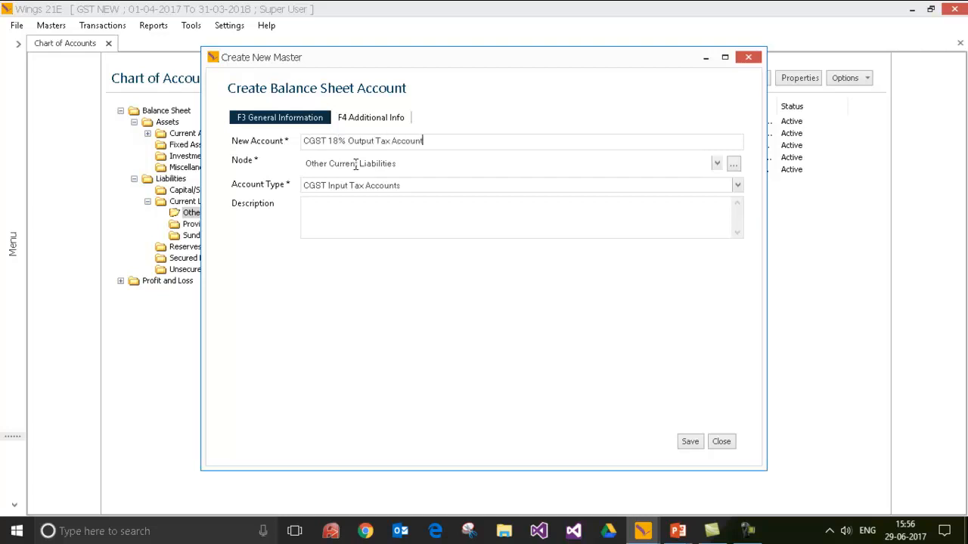
key("Tab")
key("Tab")
key("Down")
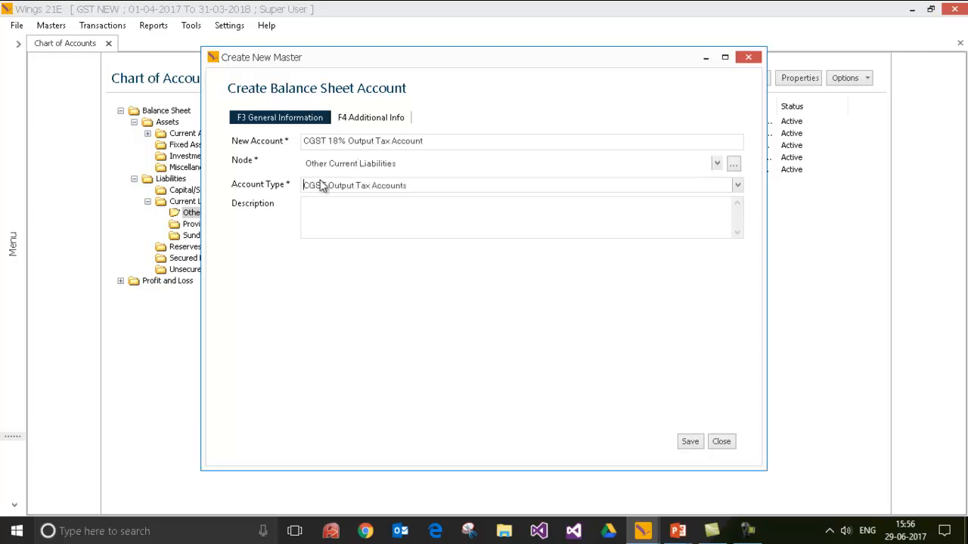
left_click(690, 445)
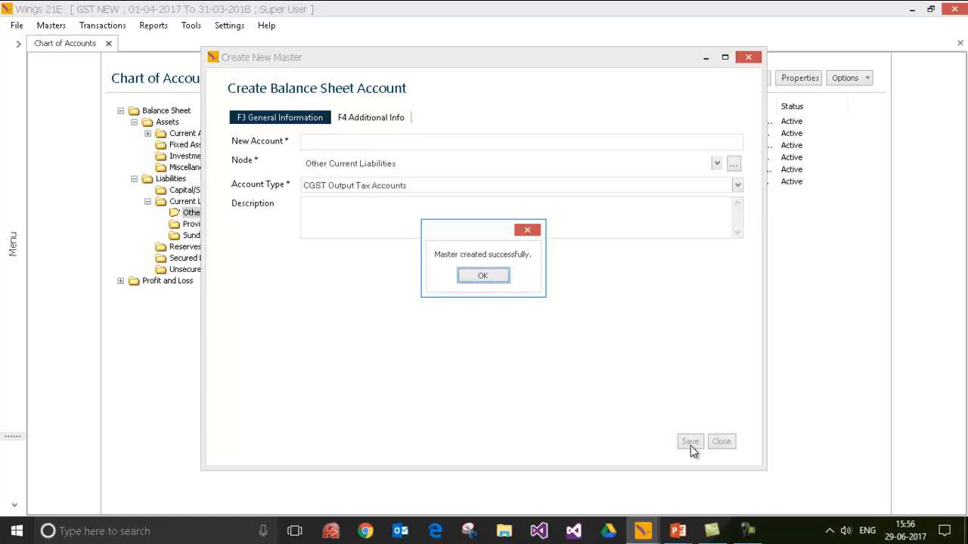
key("Return")
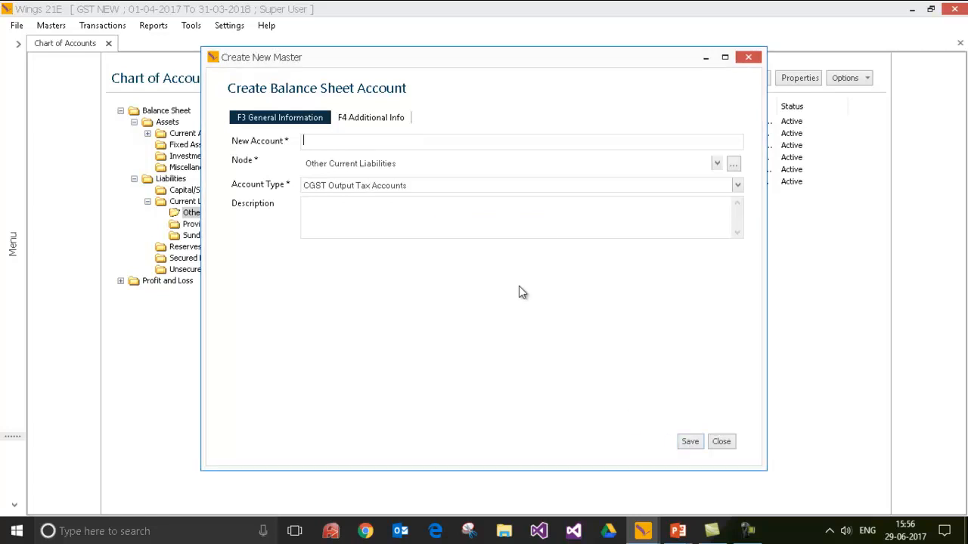
left_click(723, 443)
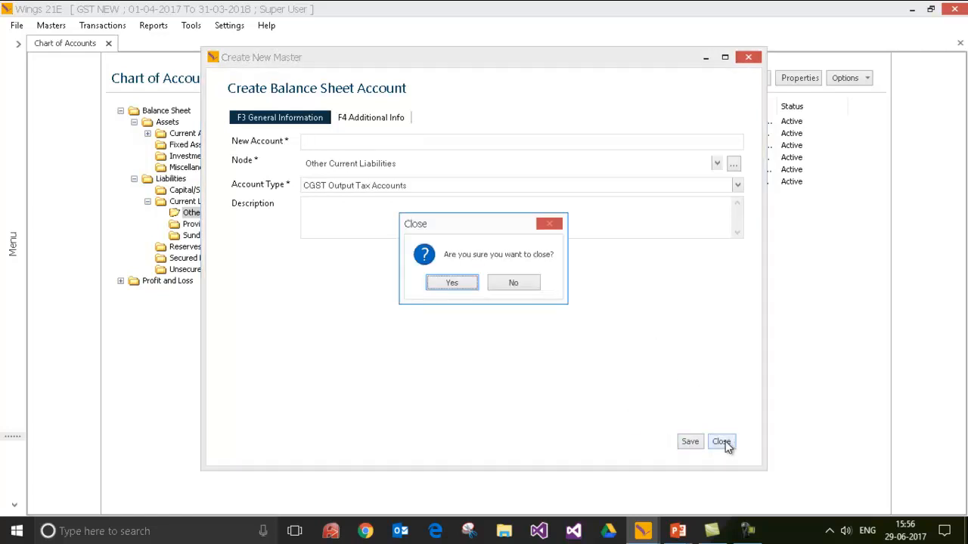
left_click(451, 284)
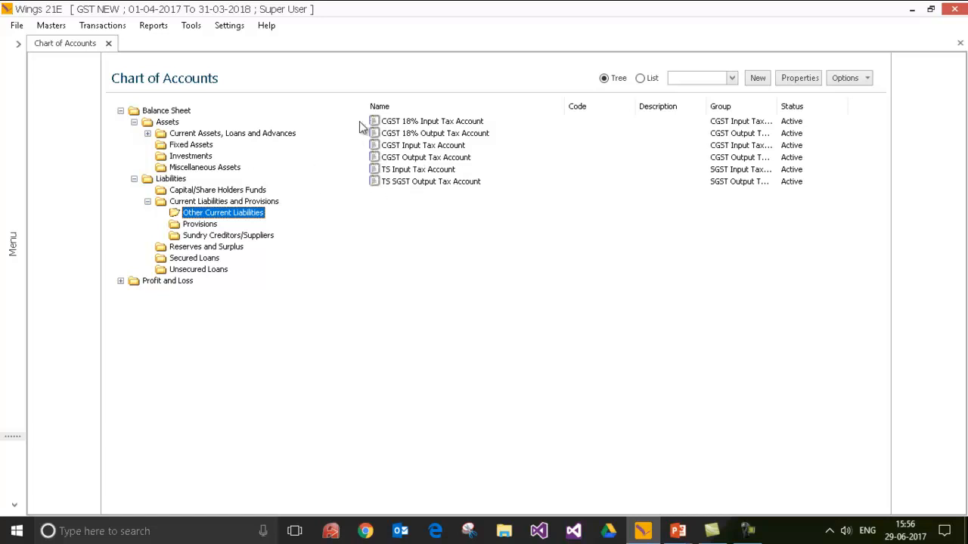
- Reopen the GST Wizard and advance the CGST configuration to the Step 4 CGST Accounts page
left_click(227, 25)
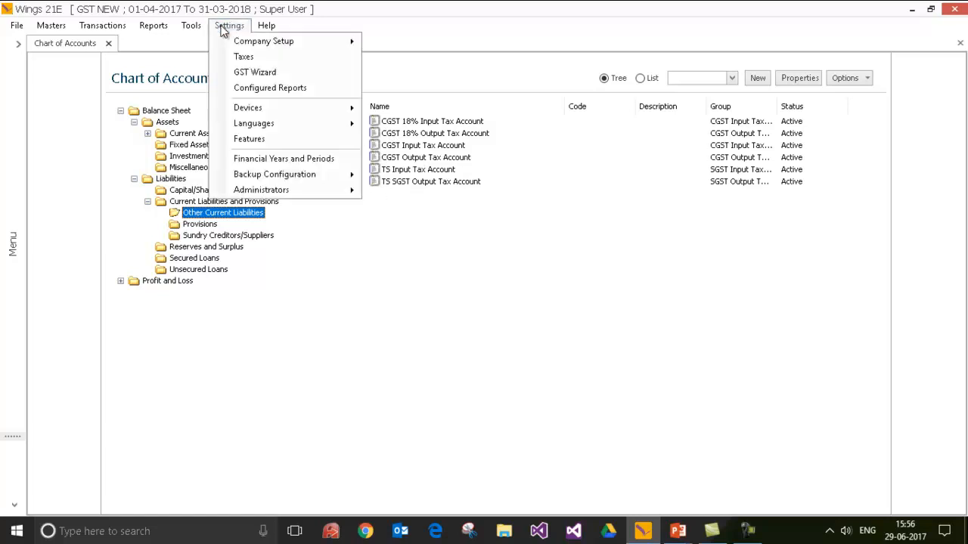
left_click(244, 71)
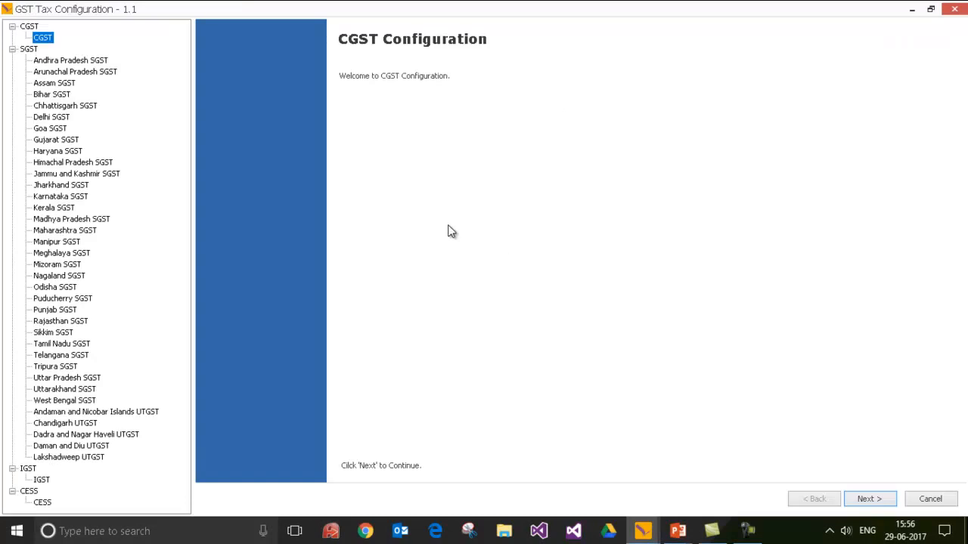
left_click(868, 501)
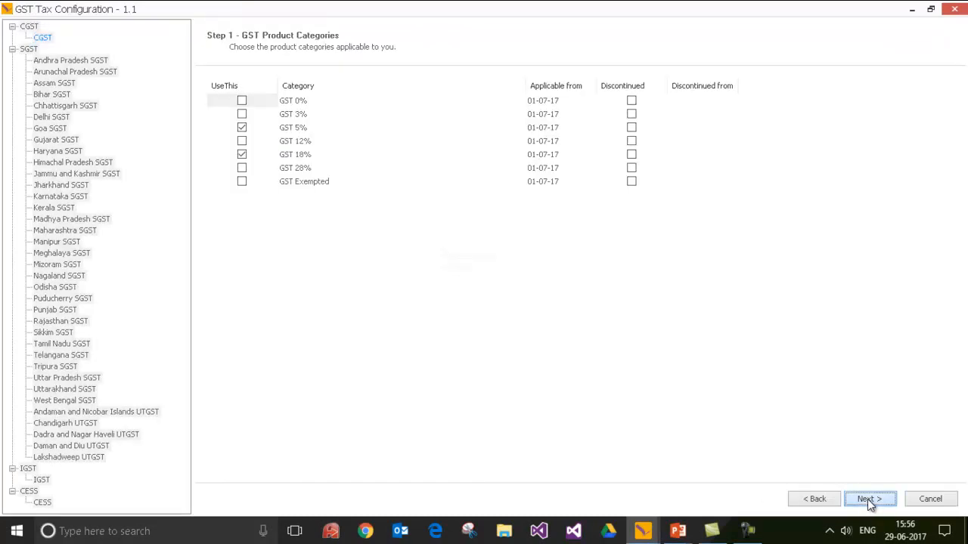
left_click(867, 499)
left_click(867, 499)
left_click(868, 499)
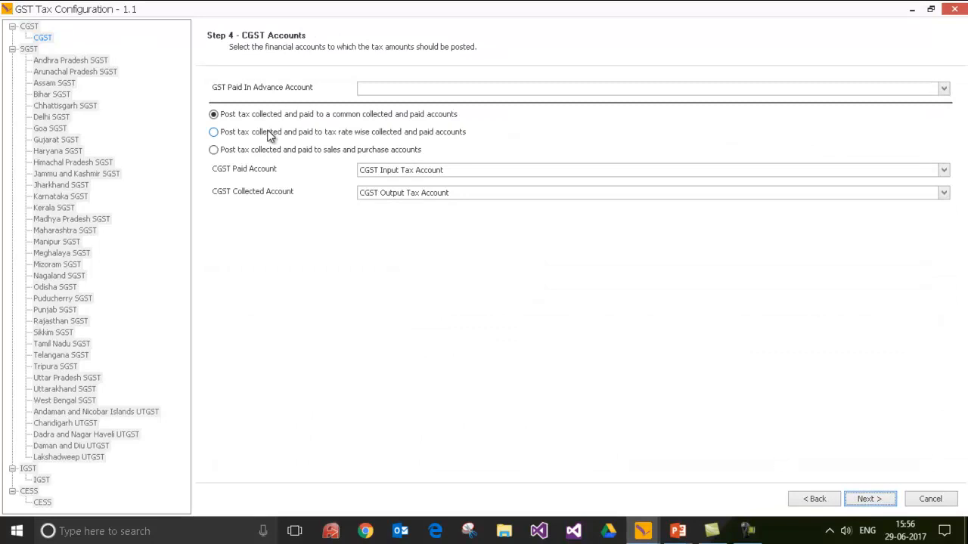
- Try tax-rate-wise posting, assigning CGST 18% Input Tax Account to the GST 5% Intra State Purchase from Registered Dealers row
left_click(269, 133)
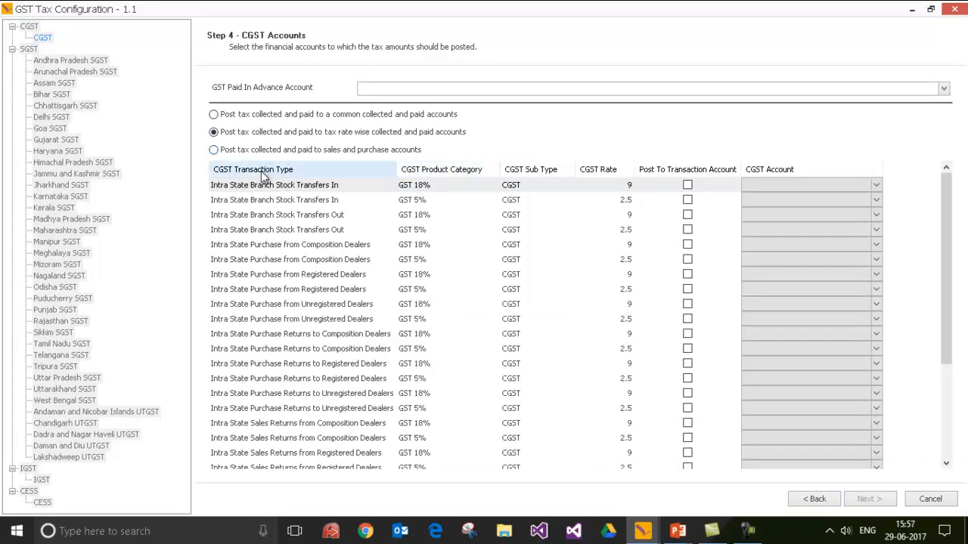
scroll(311, 308, "down", 1)
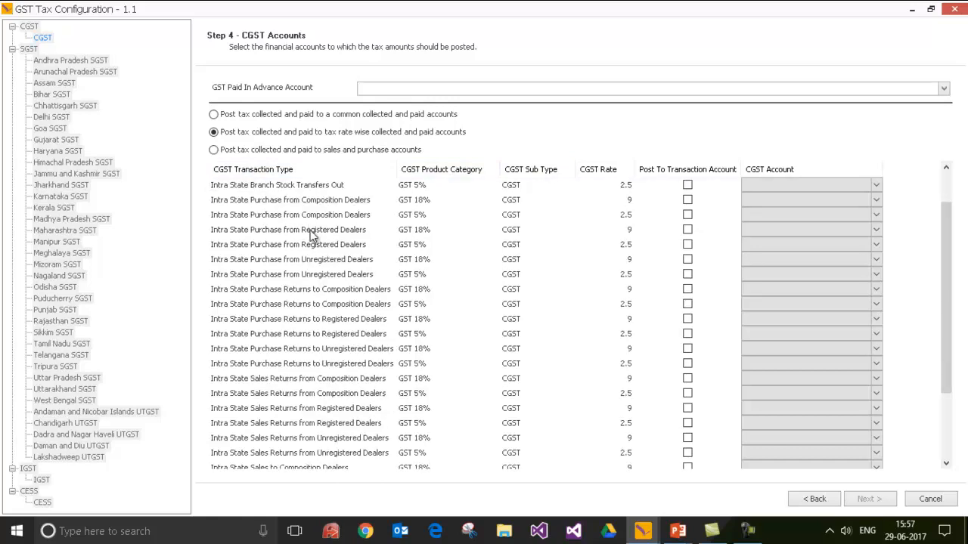
left_click(308, 245)
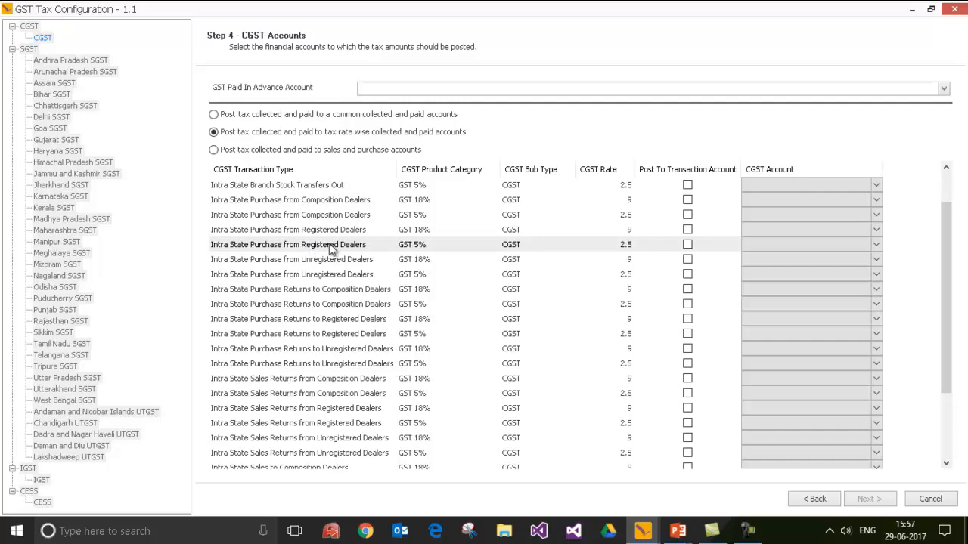
left_click(765, 245)
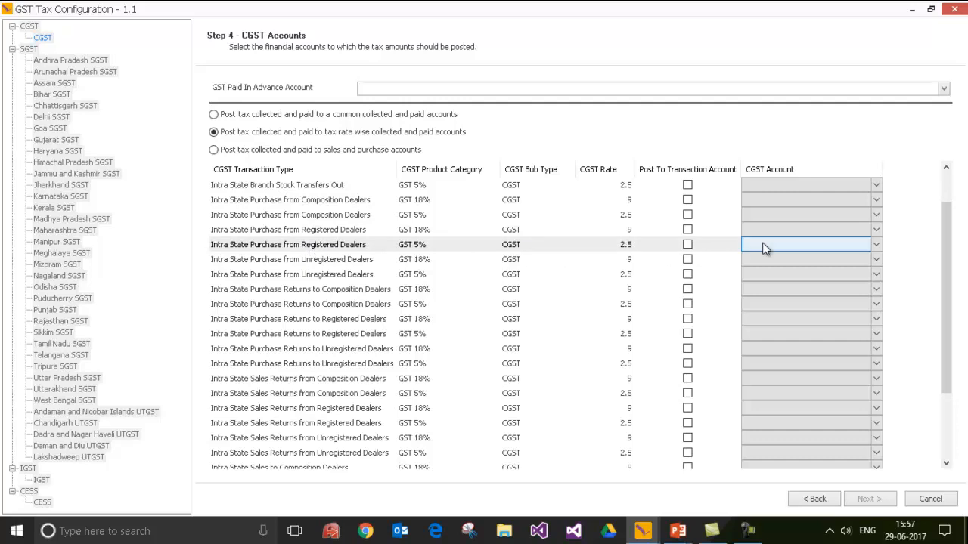
left_click(880, 244)
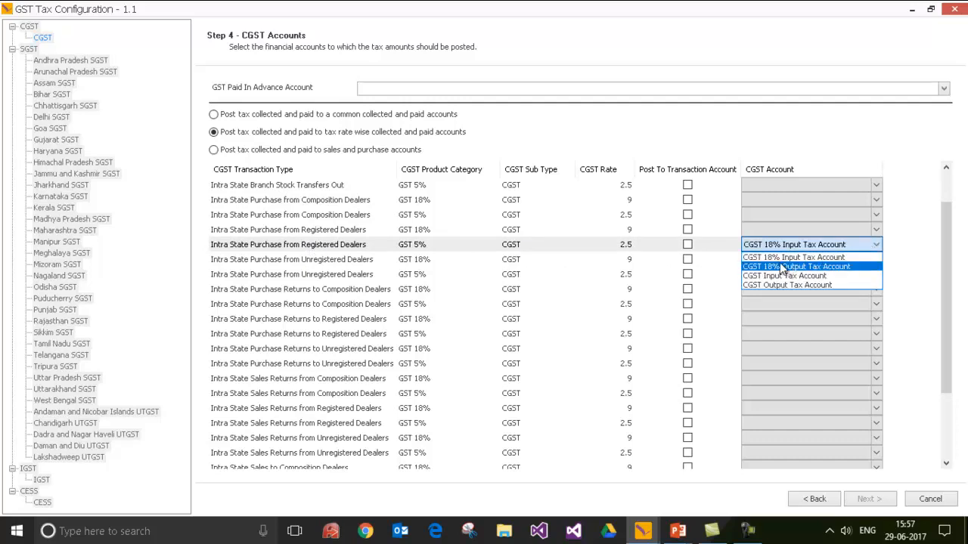
left_click(767, 258)
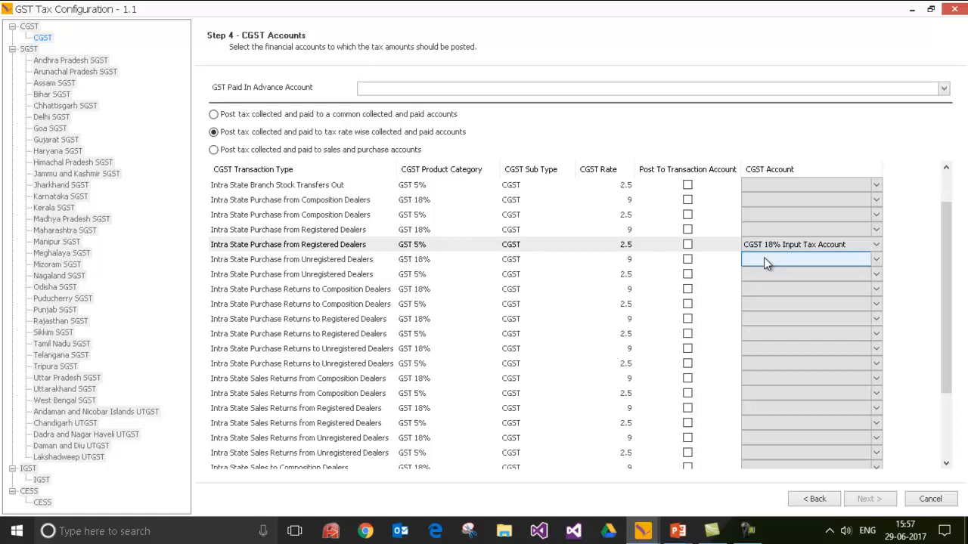
left_click(309, 260)
- Try assigning CGST 18% Output Tax Account to the GST 18% Intra State Sales to Registered Dealers row
scroll(303, 362, "down", 2)
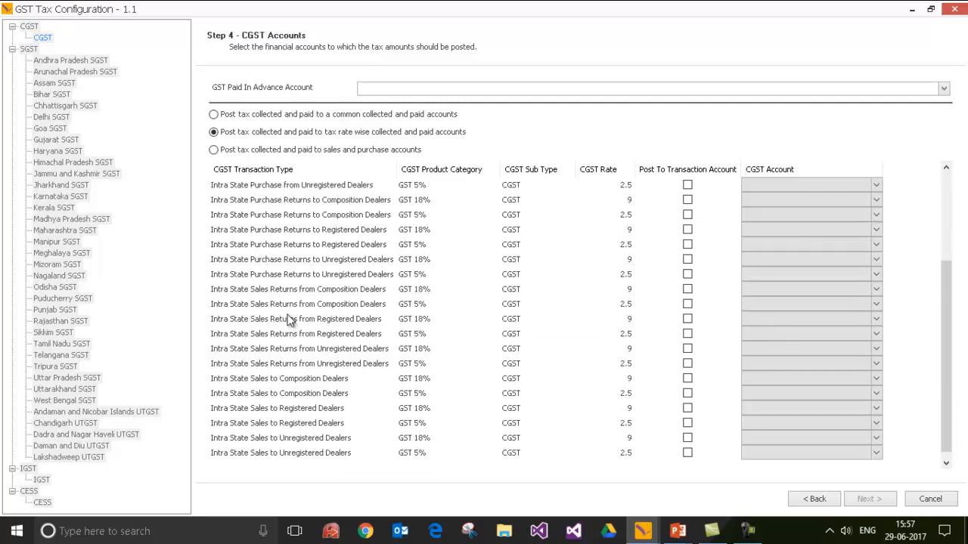
left_click(285, 410)
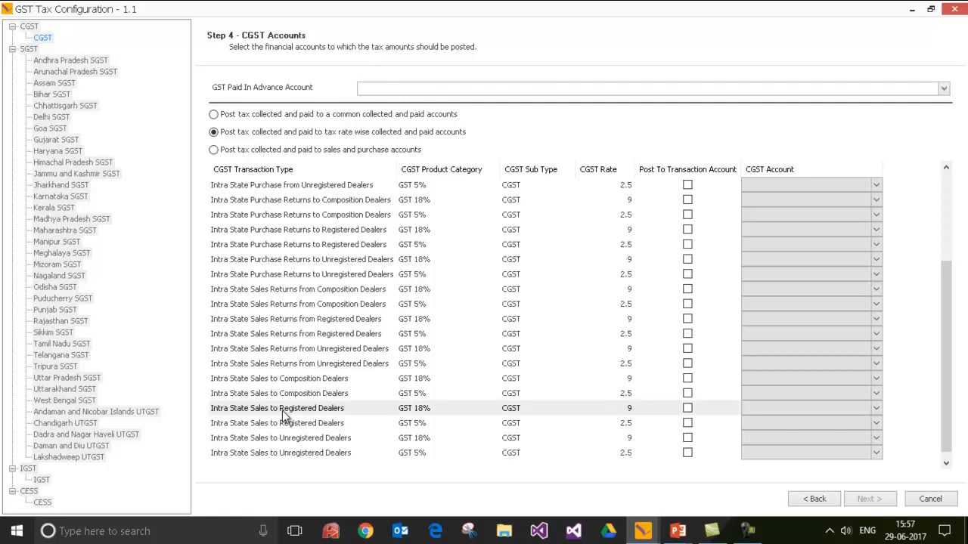
left_click(878, 409)
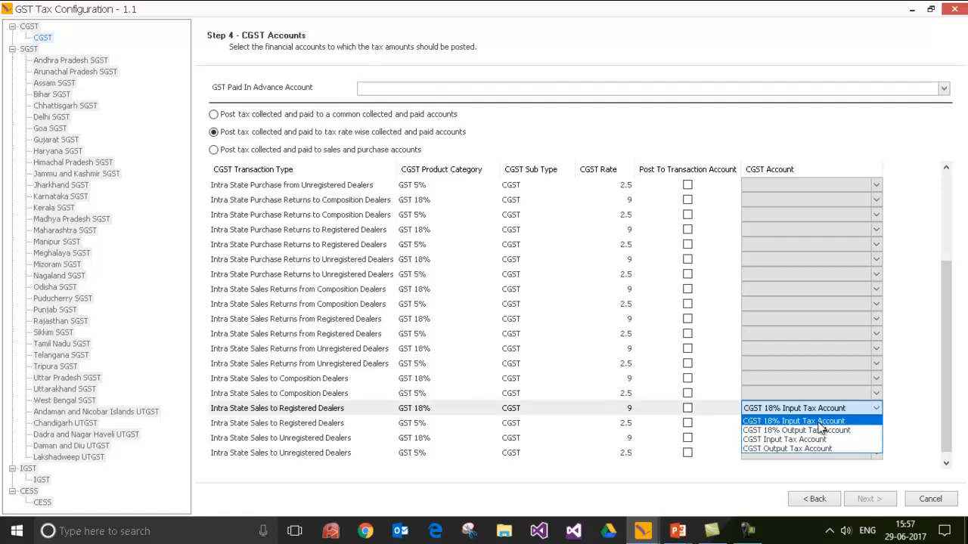
left_click(794, 429)
left_click(783, 428)
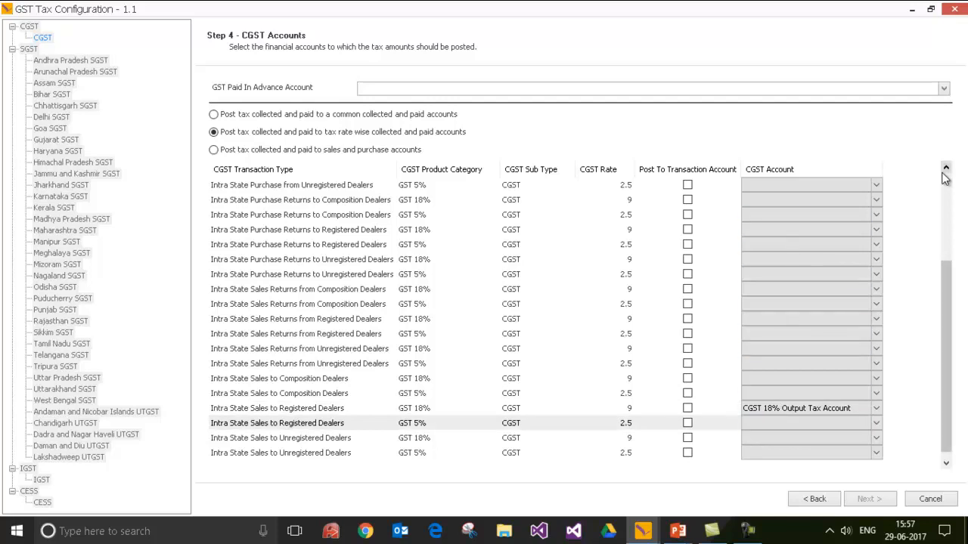
scroll(949, 183, "up", 3)
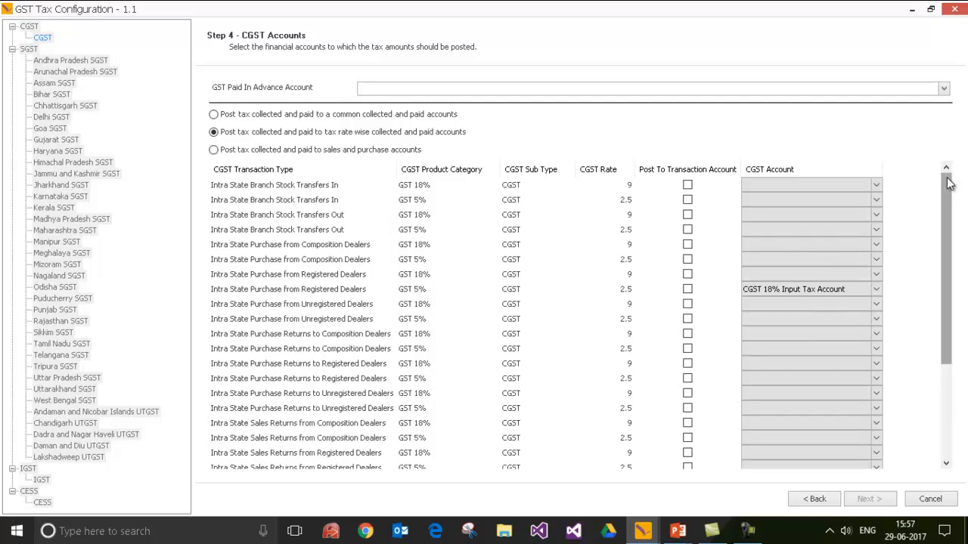
- Post the CGST collected and paid to sales and purchase accounts instead, and finish the CGST configuration
left_click(316, 152)
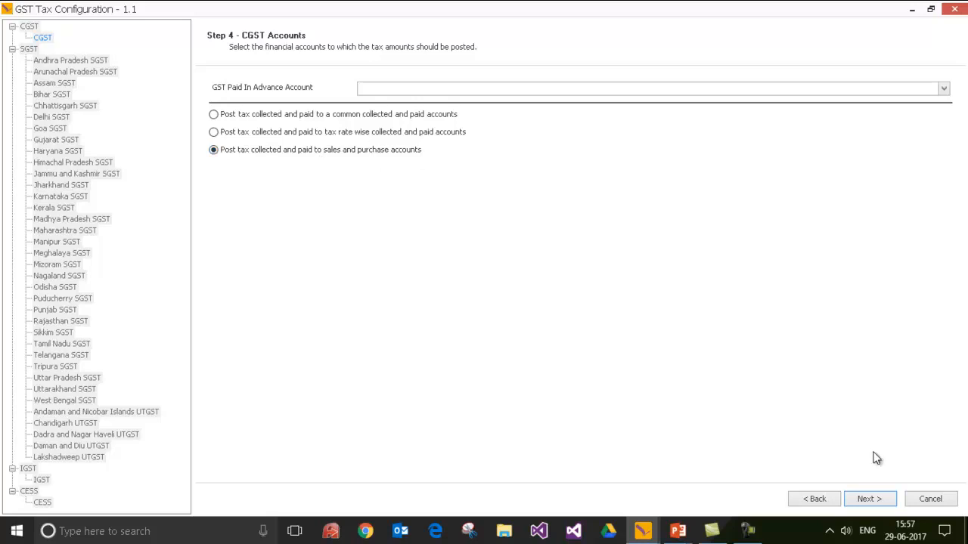
left_click(867, 500)
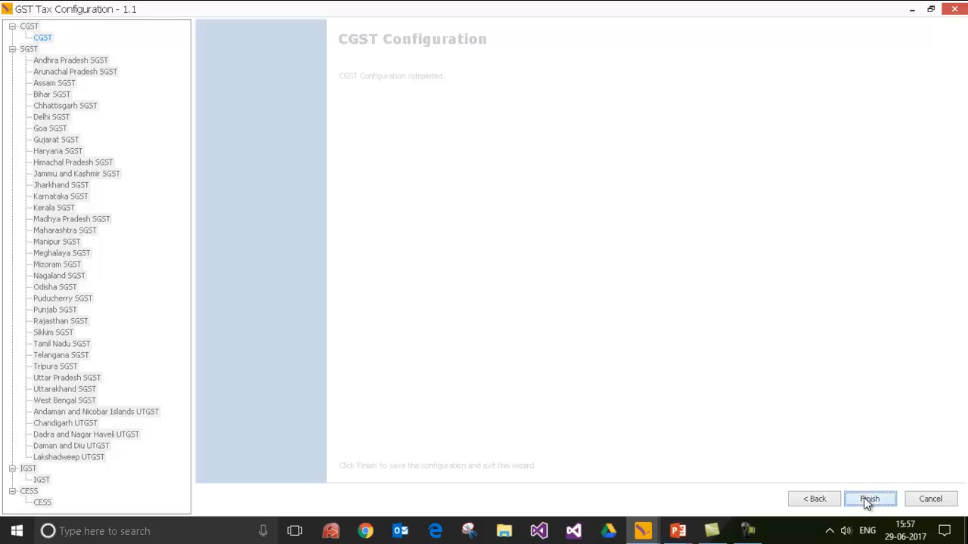
left_click(872, 501)
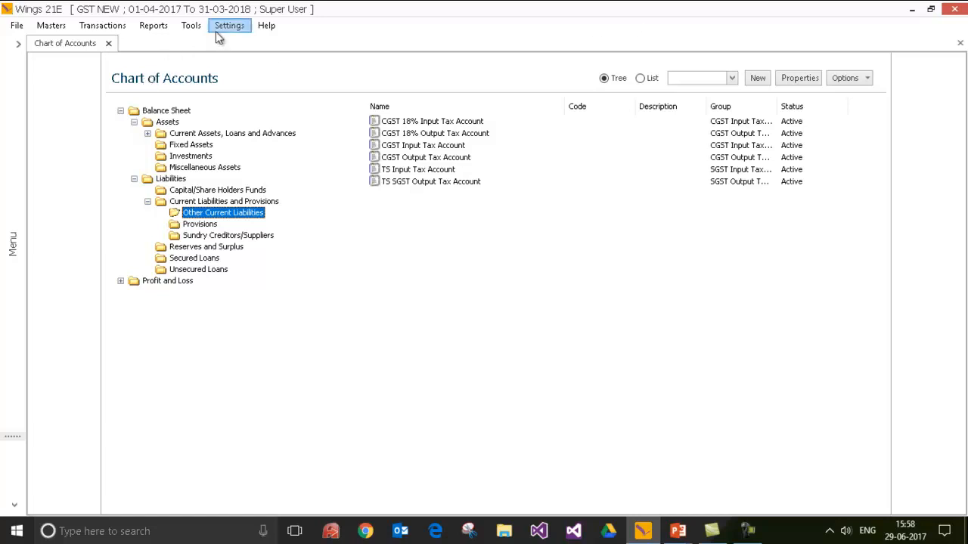
- Open the GST (India) Tax Structures master and list all tax structures
key("Tab")
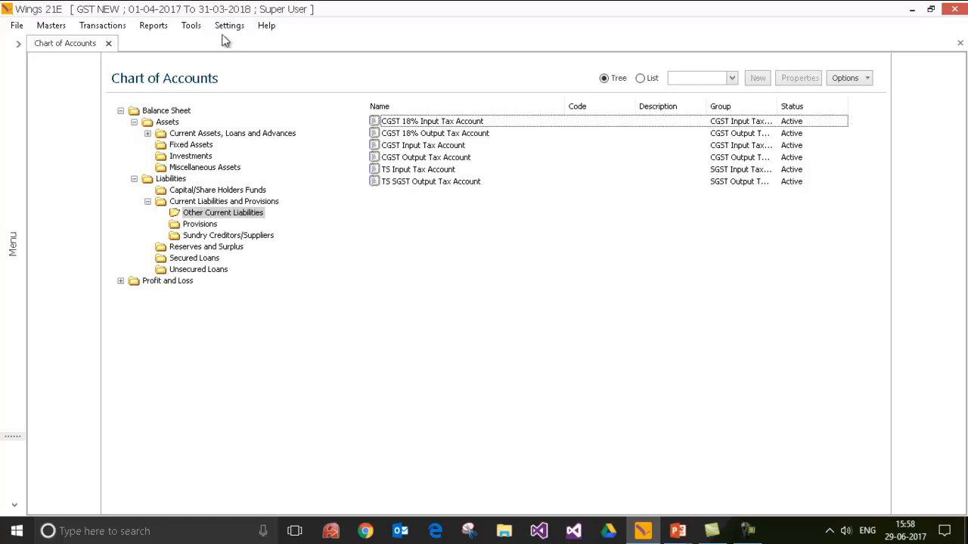
left_click(226, 27)
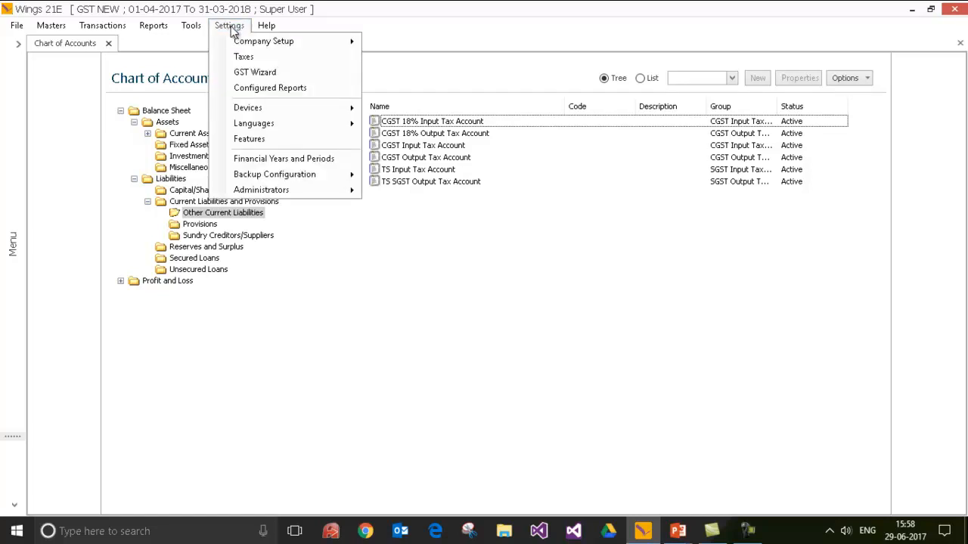
mouse_move(240, 42)
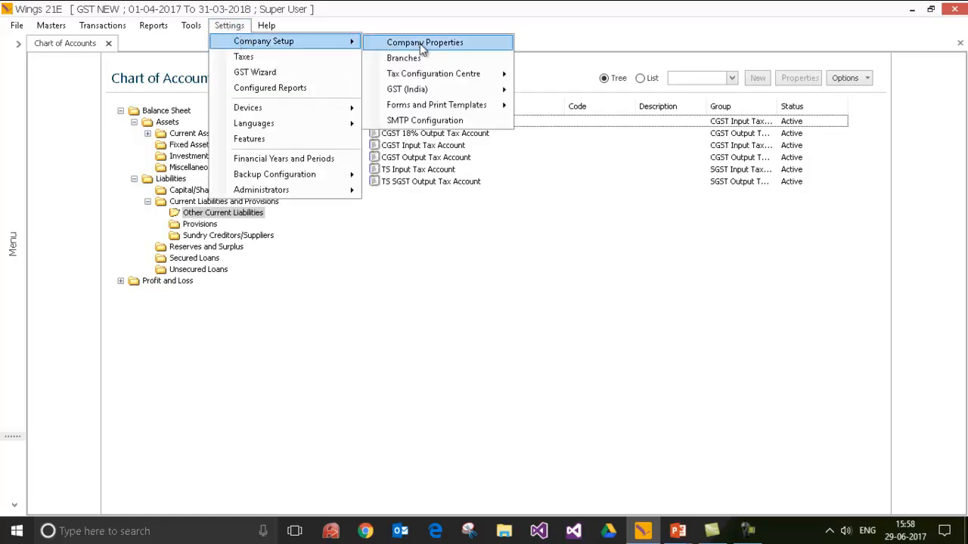
mouse_move(432, 93)
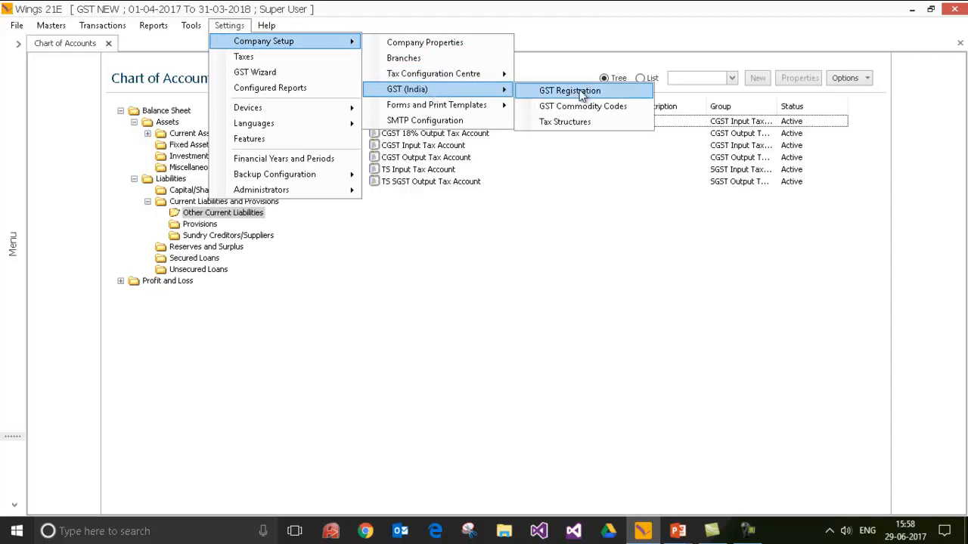
left_click(584, 123)
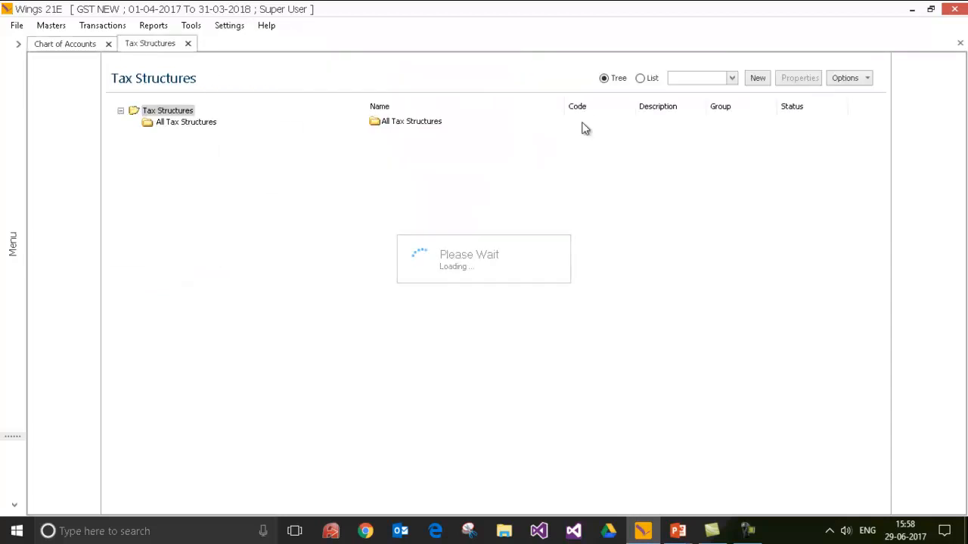
left_click(199, 122)
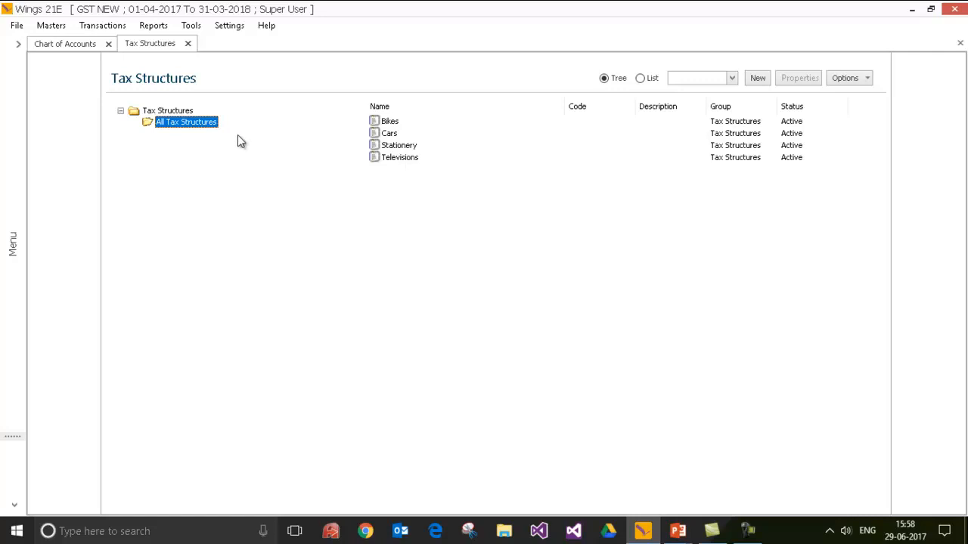
- Open the properties of the Televisions tax structure and look through its IGST, cess and state-wise GST entries
left_click(392, 159)
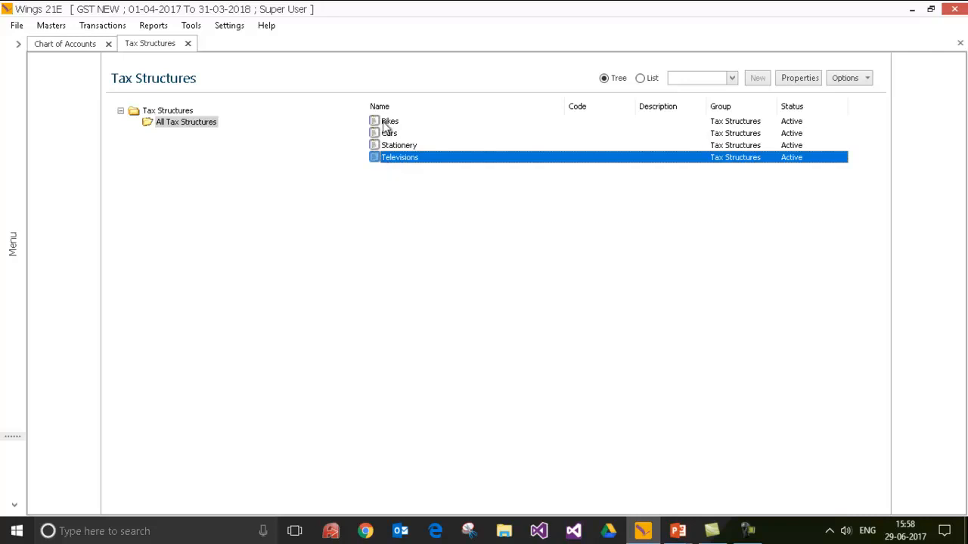
left_click(383, 180)
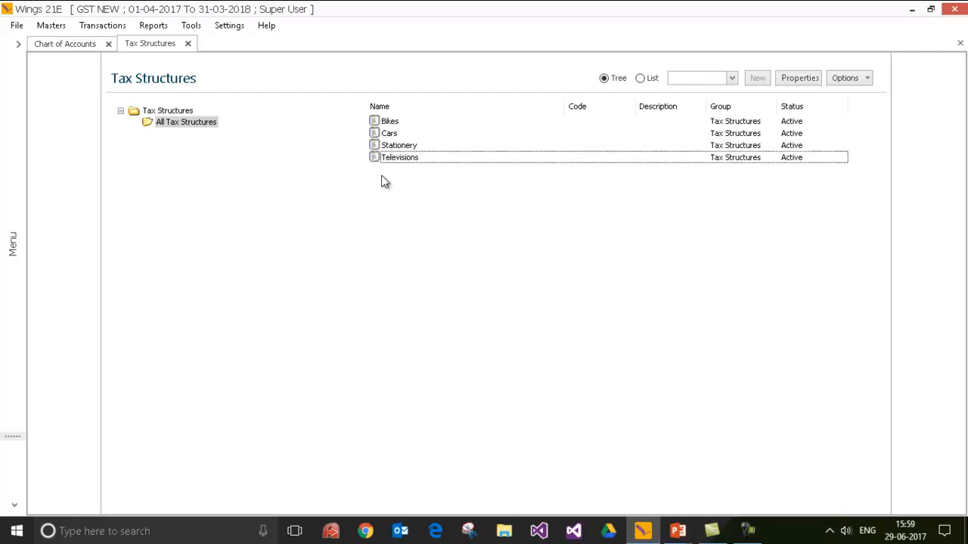
left_click(380, 161)
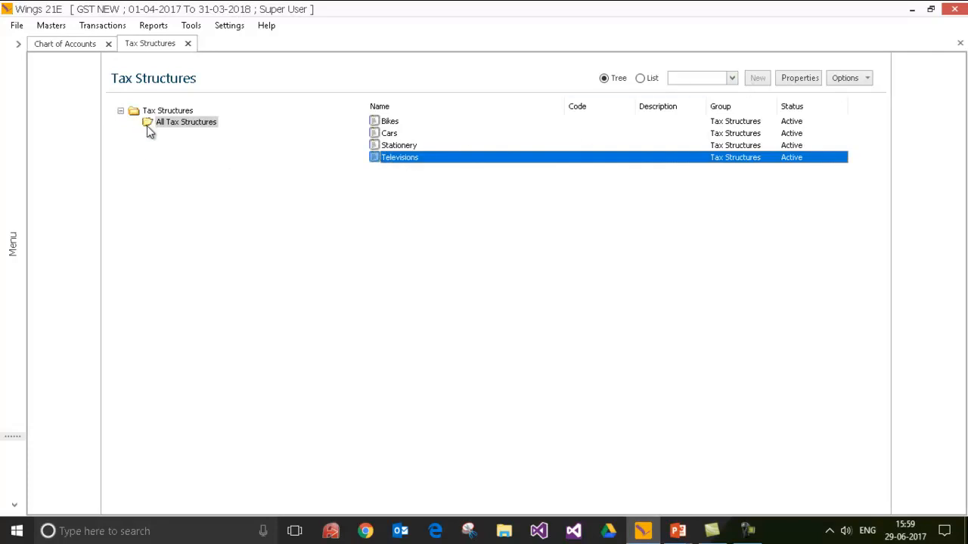
left_click(802, 78)
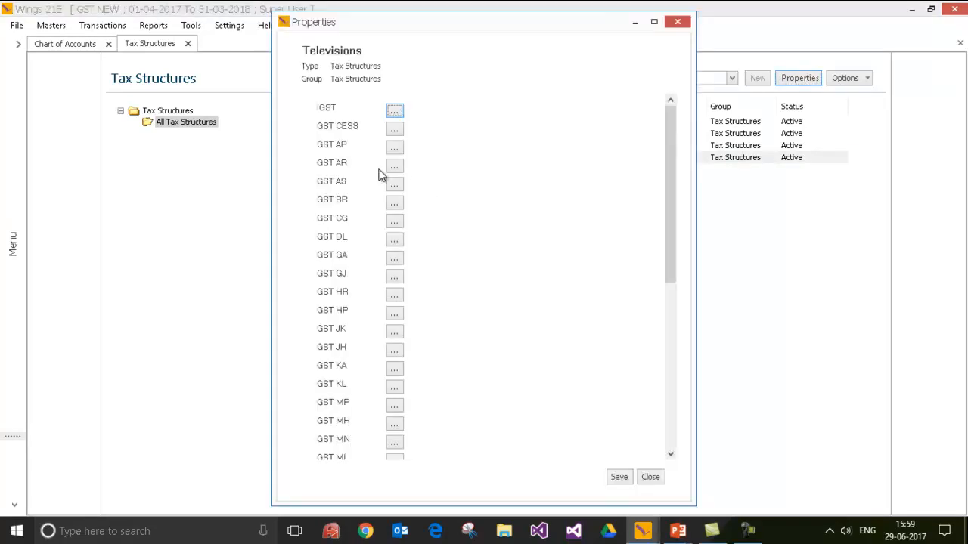
scroll(376, 163, "down", 6)
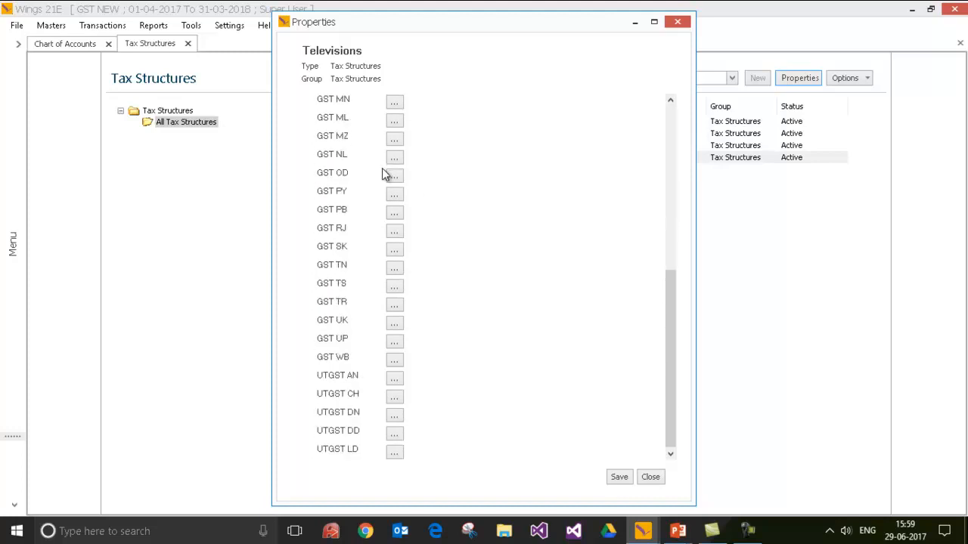
scroll(382, 168, "up", 6)
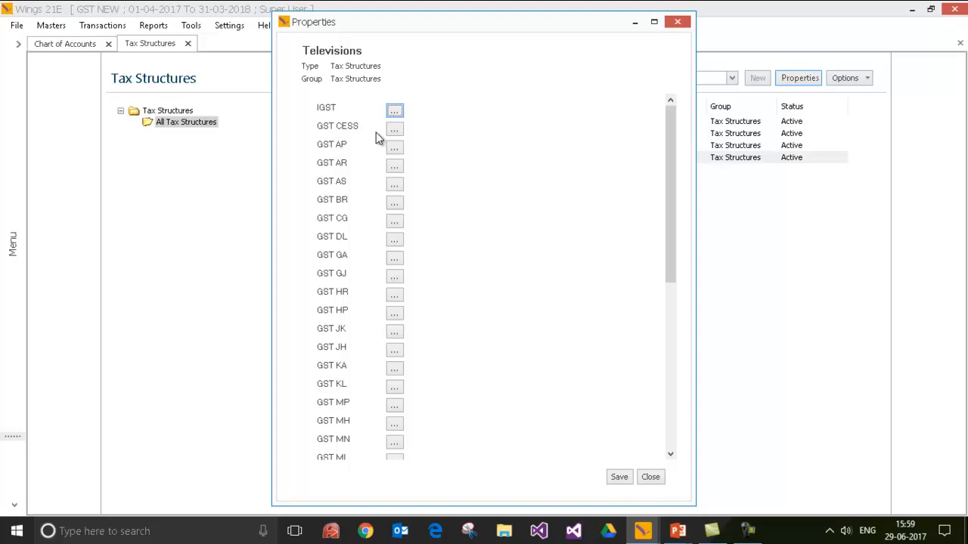
scroll(393, 219, "down", 3)
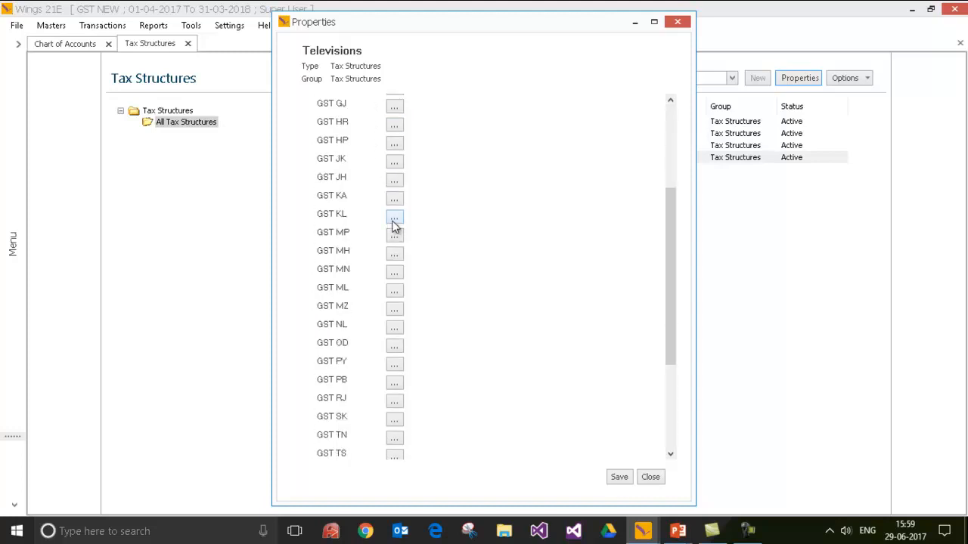
scroll(393, 221, "down", 3)
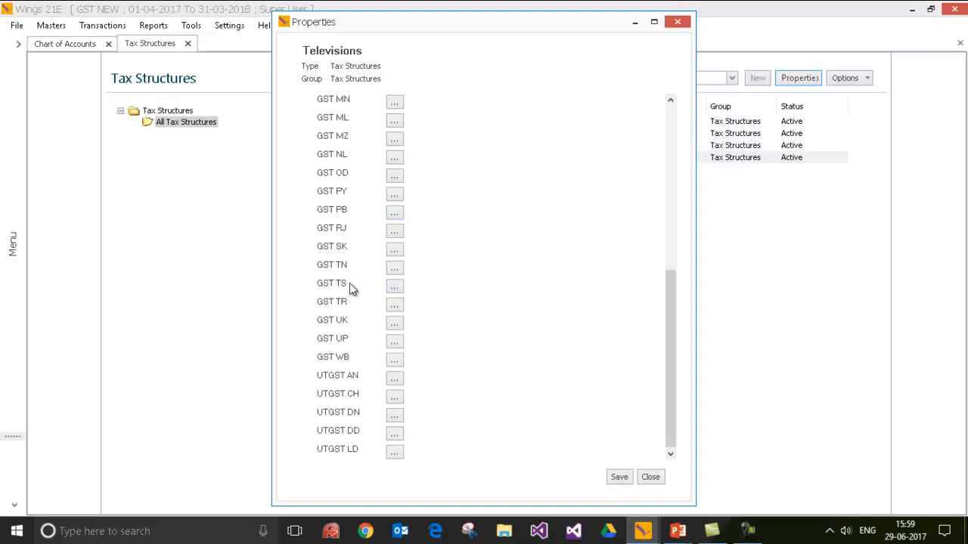
- Open the GST TS entry of the Televisions tax structure and set its wef date to 01-07-2017
left_click(395, 290)
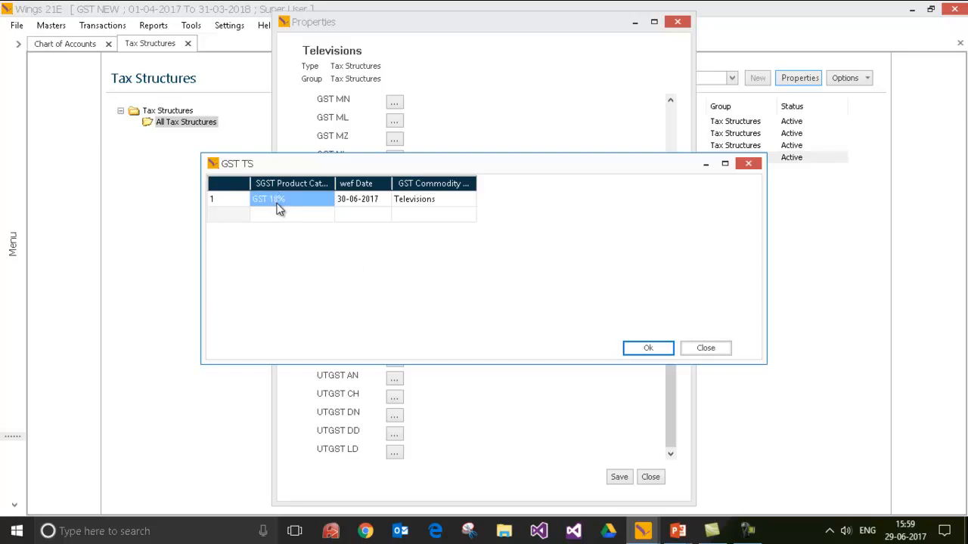
left_click(361, 198)
type("01")
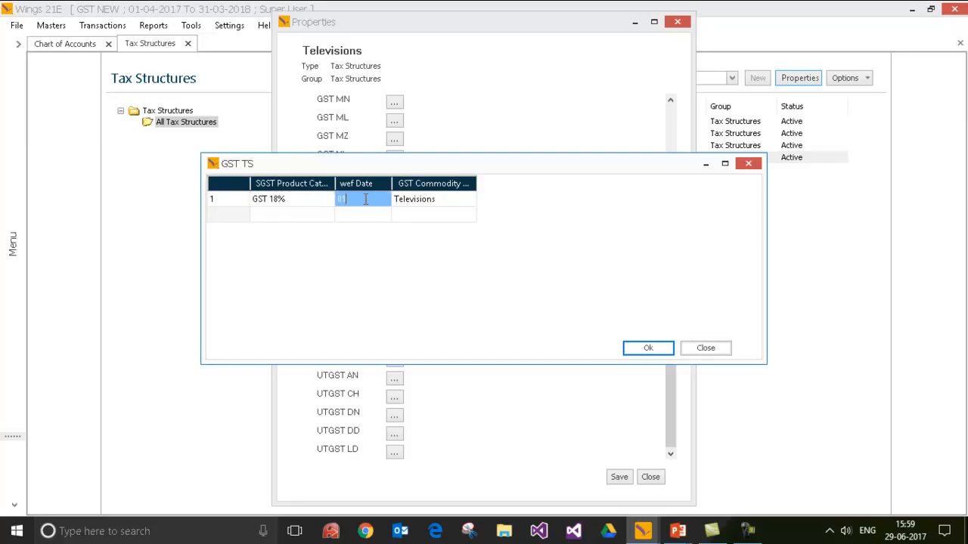
type("-07")
key("Return")
key("Left")
key("Left")
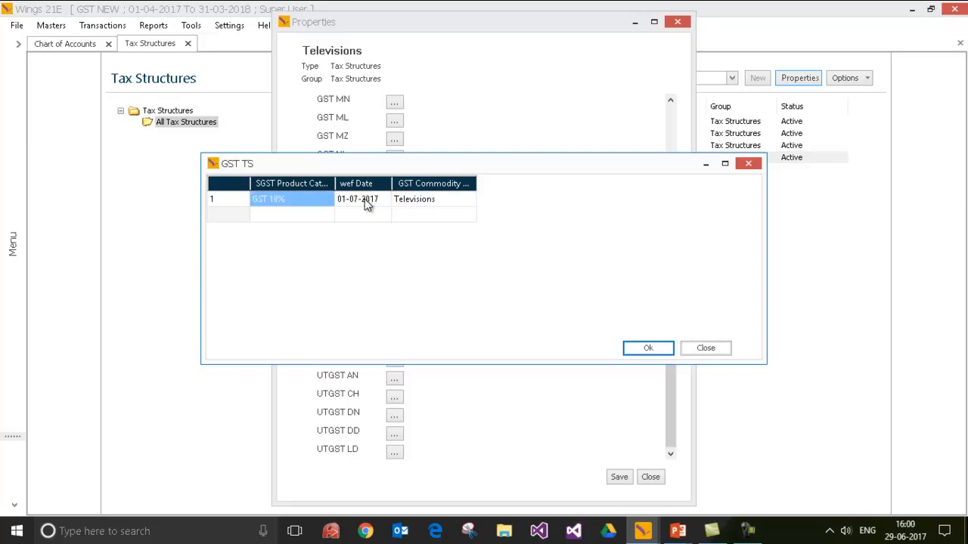
- Change the SGST product category of the GST TS entry to GST 28% and save the Televisions properties
type("GST")
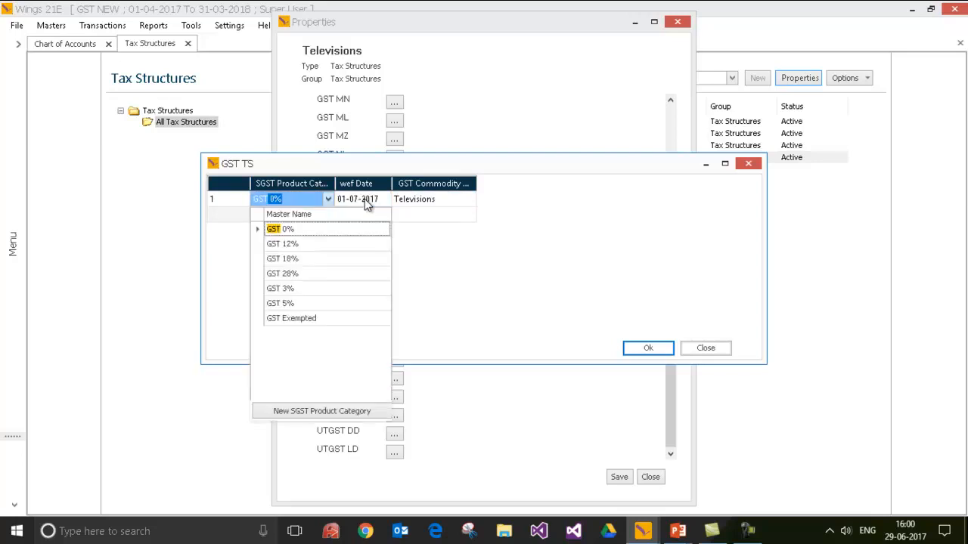
key("Down")
key("Down")
key("Down")
key("Return")
key("Return")
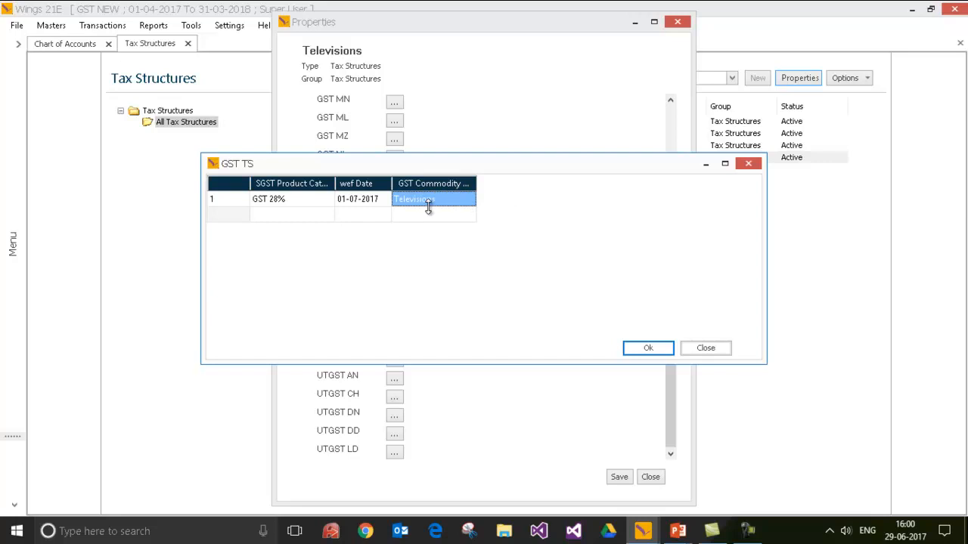
left_click(643, 348)
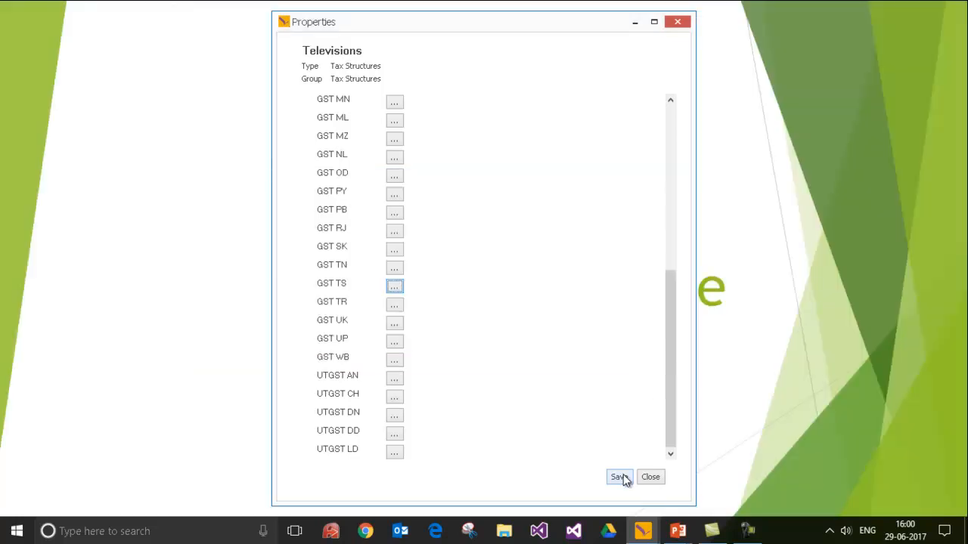
left_click(621, 478)
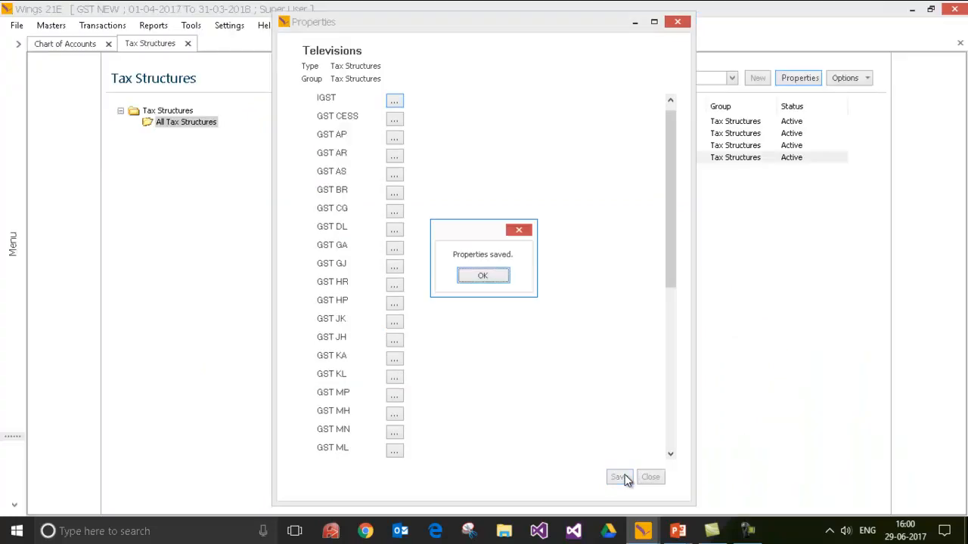
left_click(488, 279)
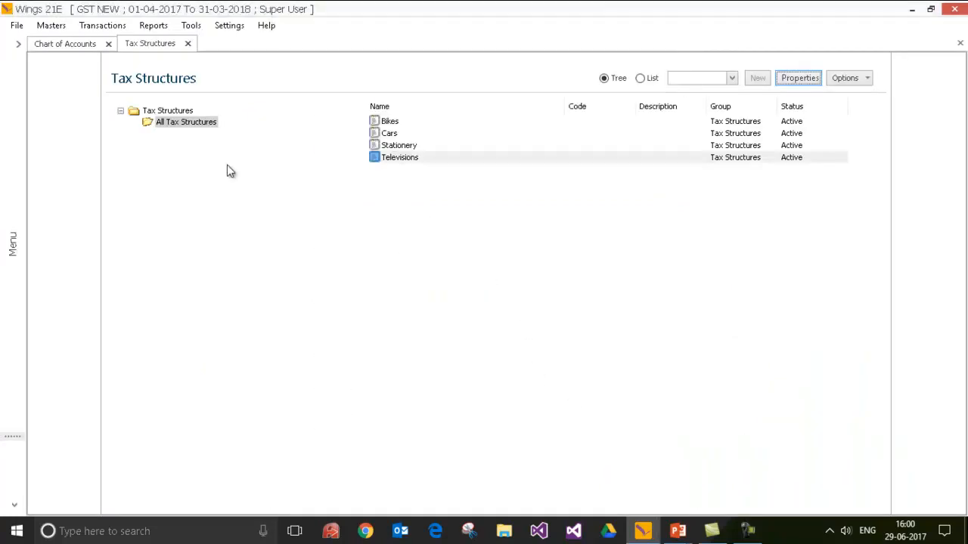
- Open the inventory Products master and list all products
left_click(48, 27)
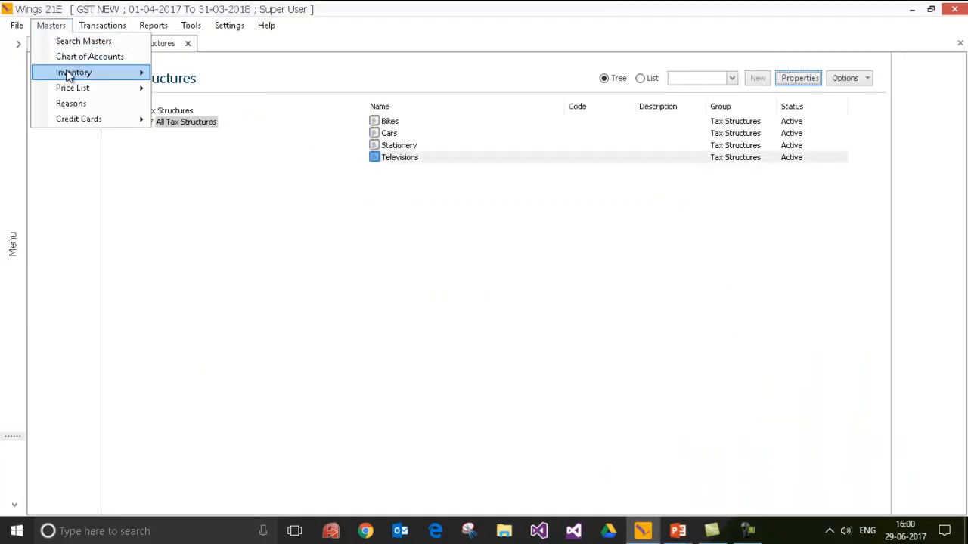
mouse_move(73, 73)
left_click(184, 74)
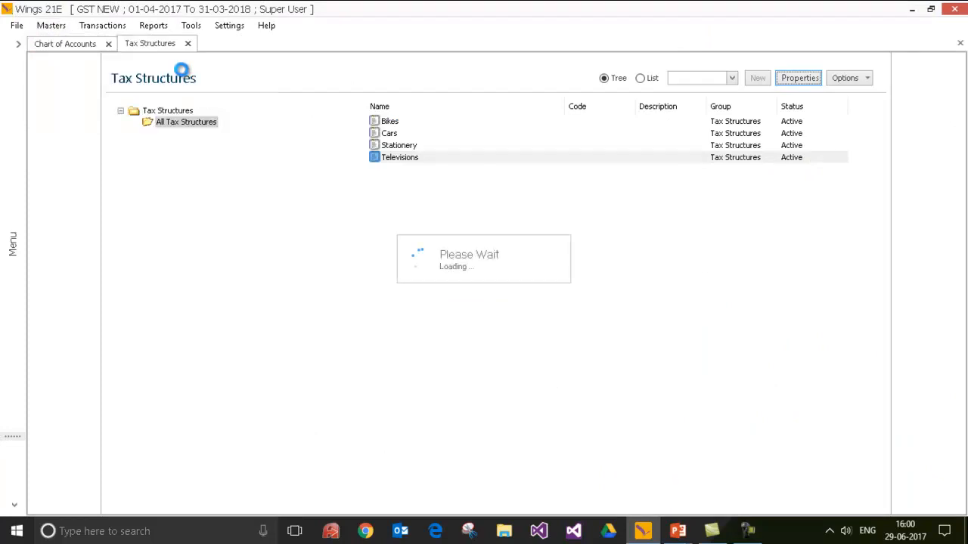
left_click(185, 122)
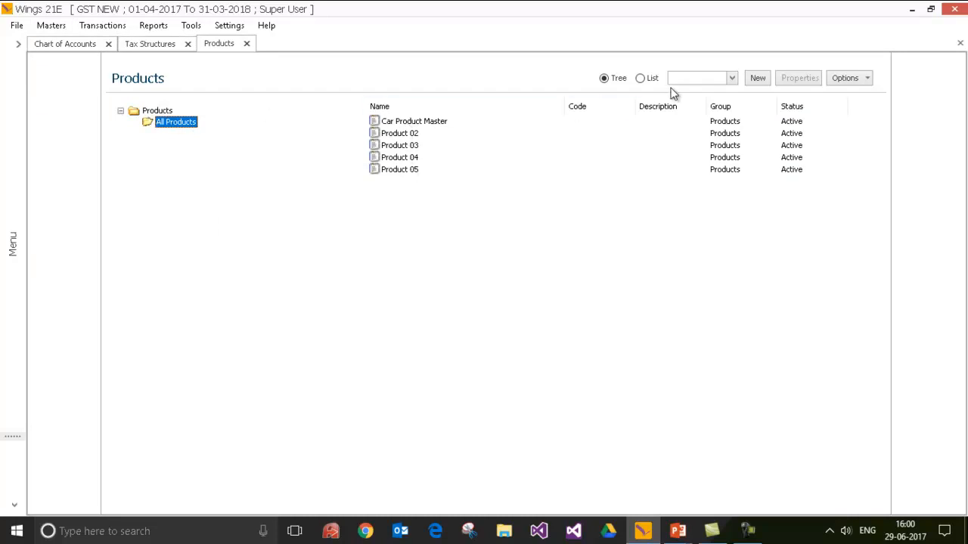
- Start a new product master under All Products and name it Television Model 1
left_click(758, 78)
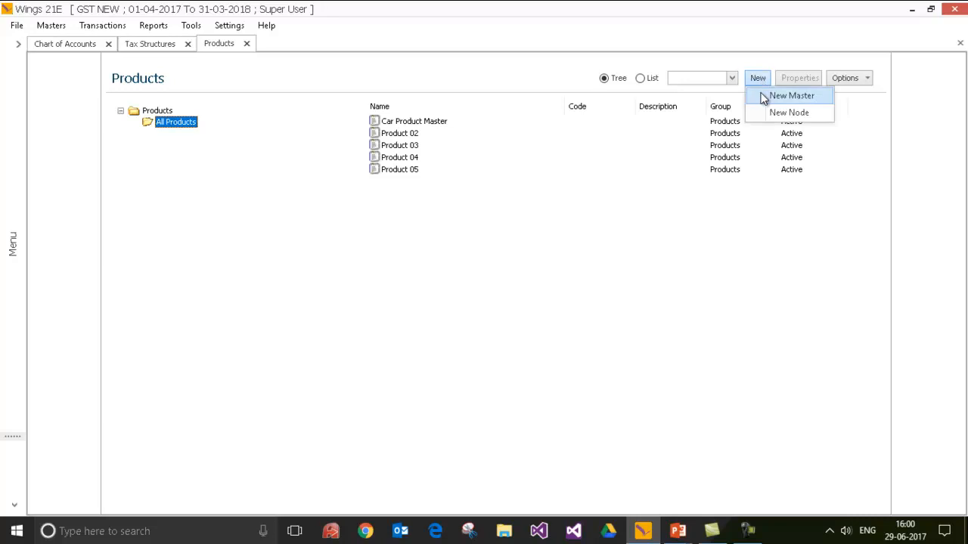
left_click(764, 97)
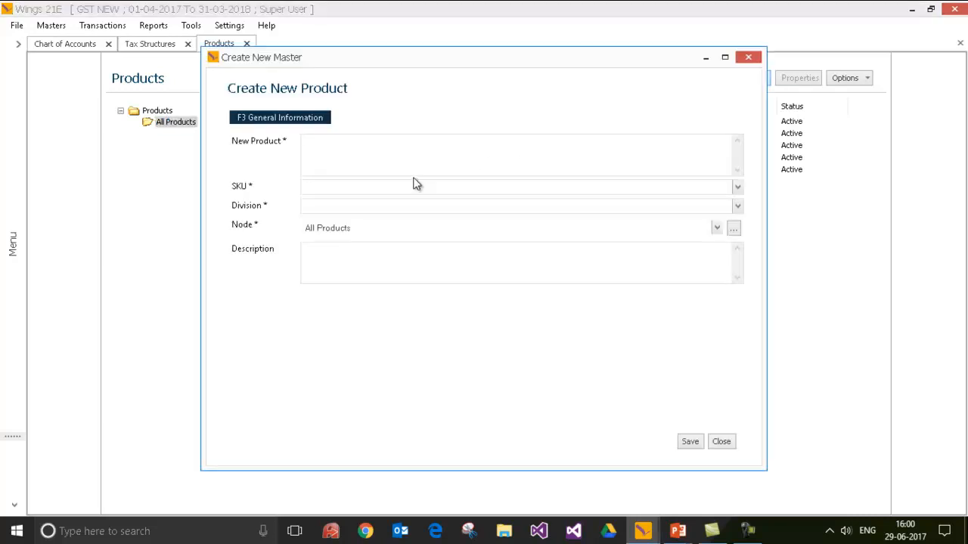
type("Televi")
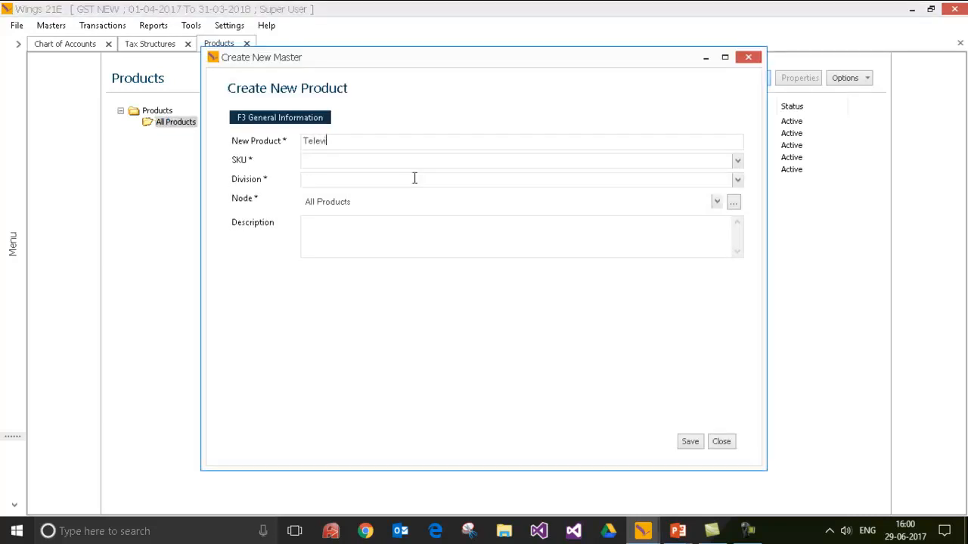
type("sion Model 1")
- Give the new product the SKU Nos and Division 1, save it, and close the creation form
key("Tab")
key("Tab")
key("shift+Tab")
type("Nos")
key("Tab")
key("Tab")
key("Tab")
key("alt+s")
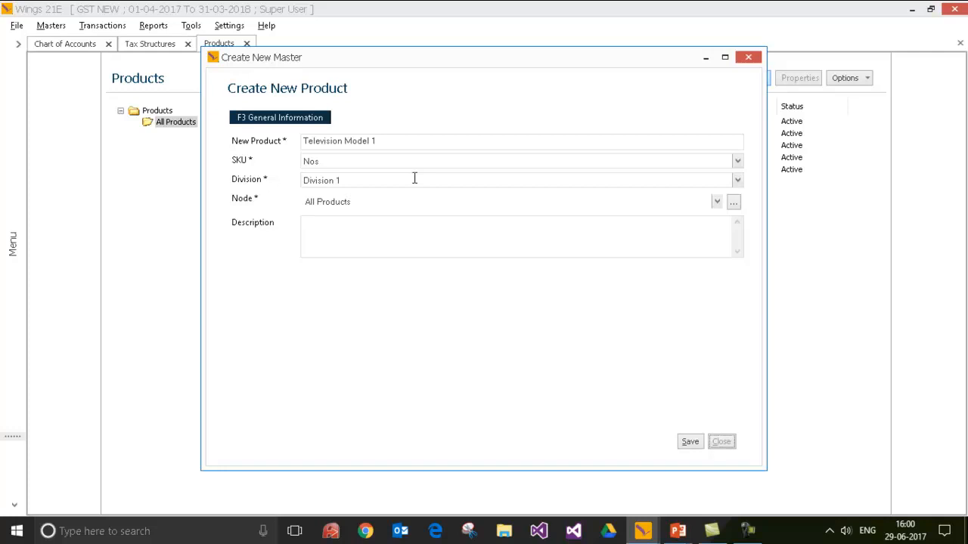
key("Return")
left_click(723, 442)
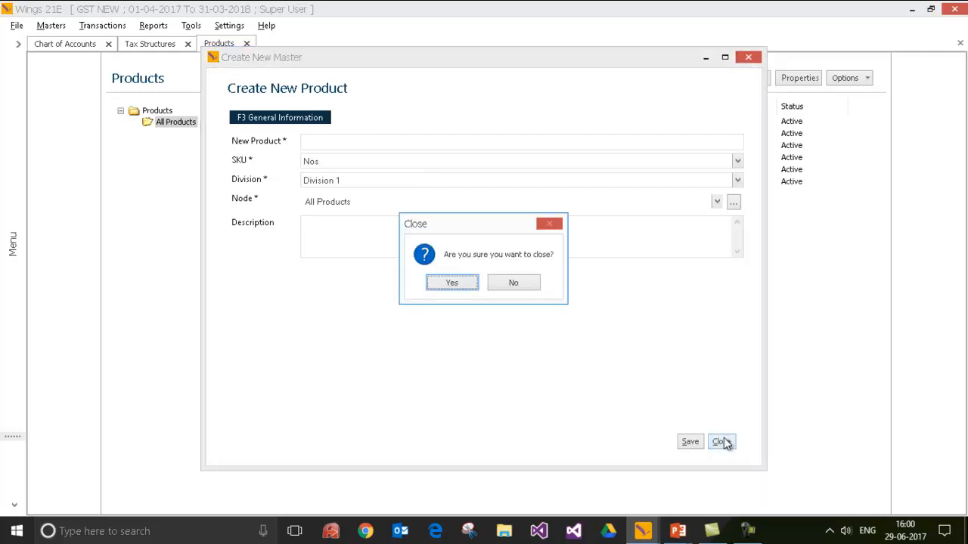
left_click(450, 282)
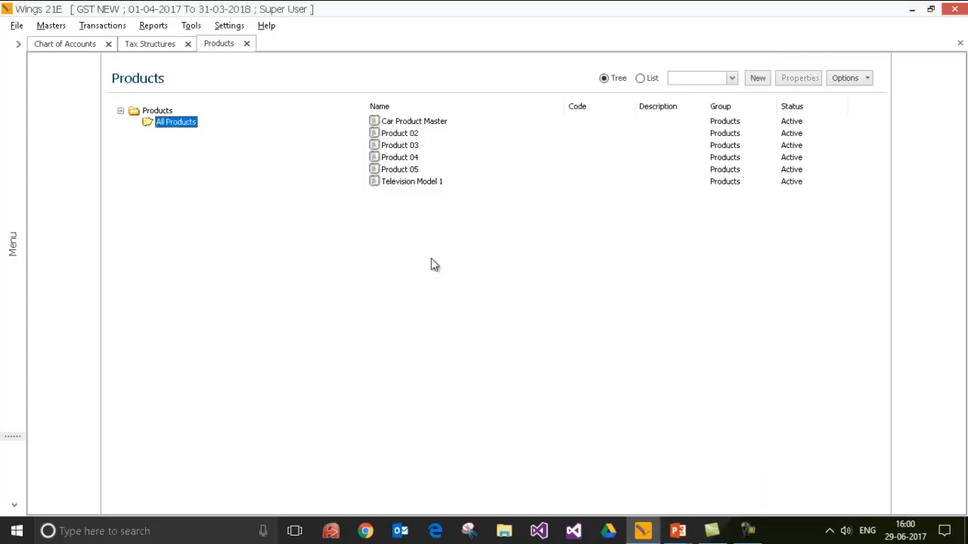
- Assign the Televisions tax structure to the Television Model 1 product and save its properties
left_click(394, 183)
left_click(799, 78)
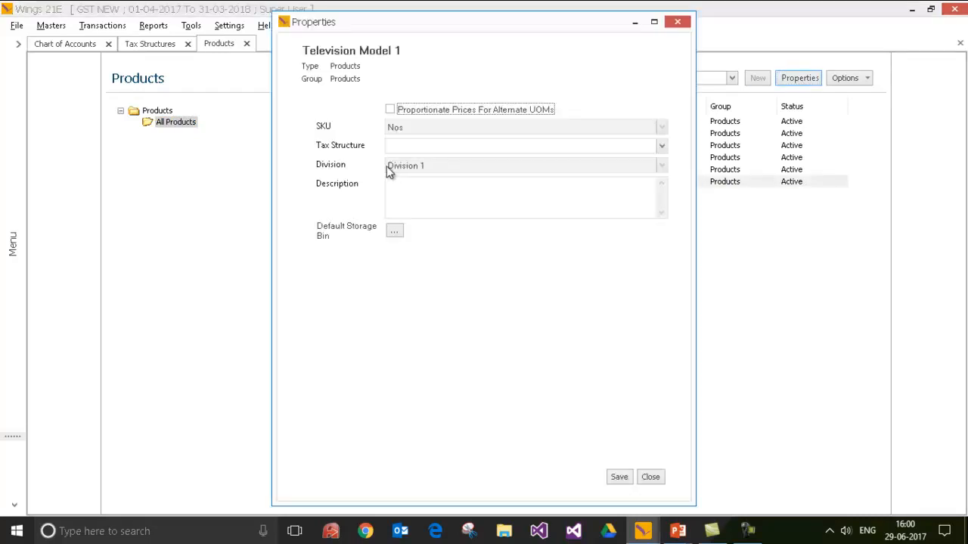
left_click(412, 147)
left_click(662, 148)
left_click(434, 219)
left_click(421, 184)
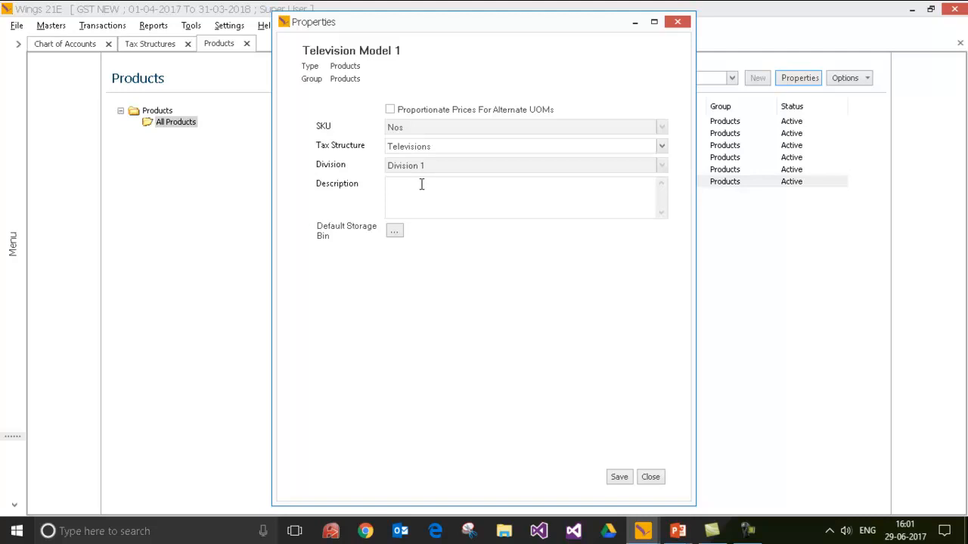
left_click(627, 481)
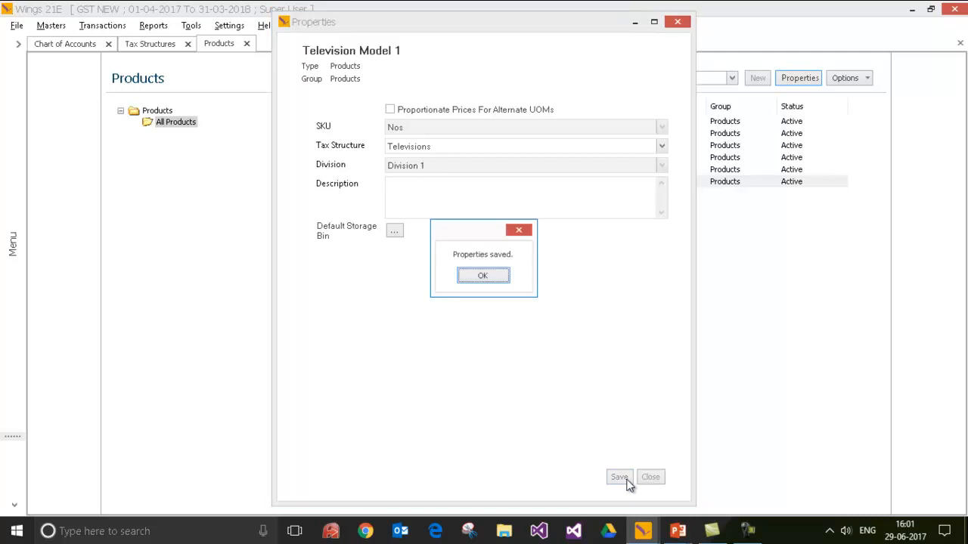
left_click(485, 275)
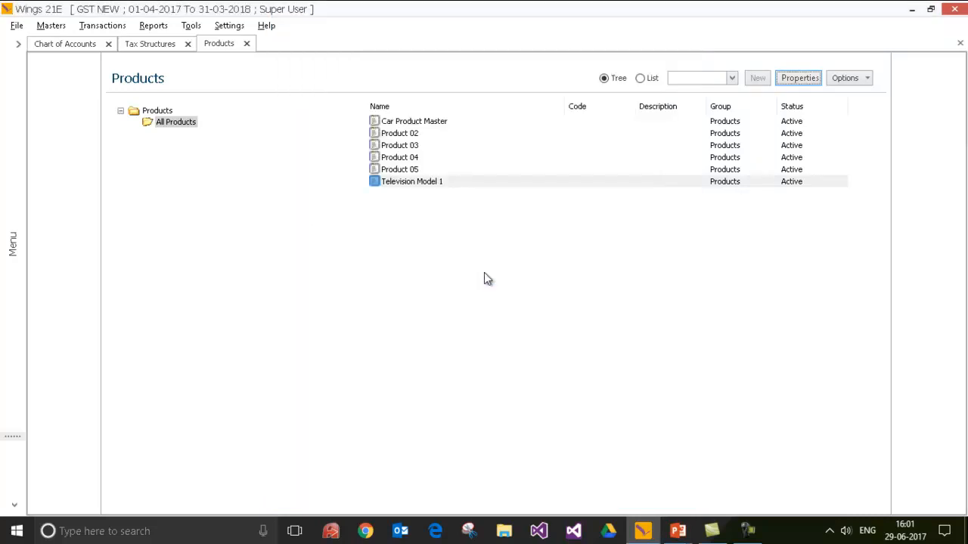